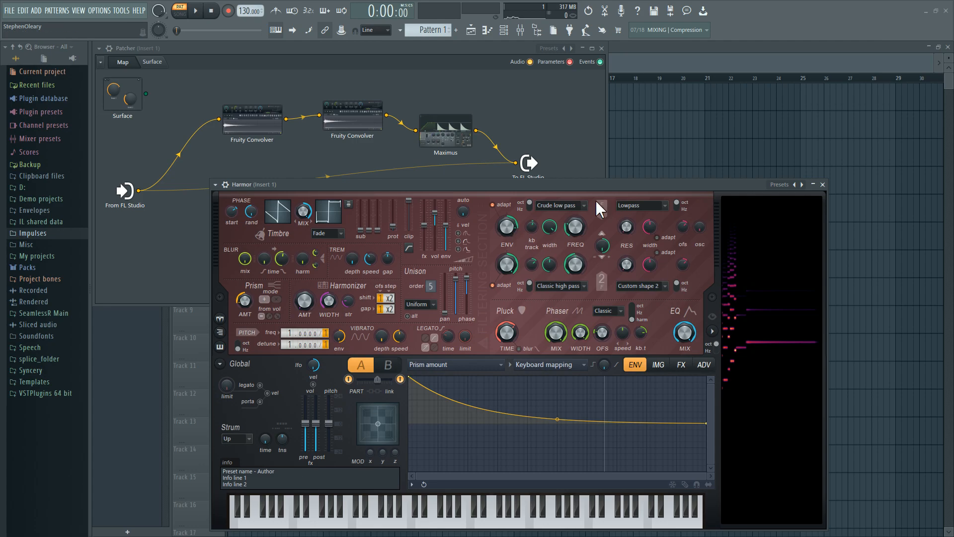
Move the Harmor window higher, and rearrange the two Fruity Convolver modules in the Patcher map.
mouse_move(457, 185)
mouse_down()
mouse_move(445, 164)
mouse_move(450, 171)
mouse_up()
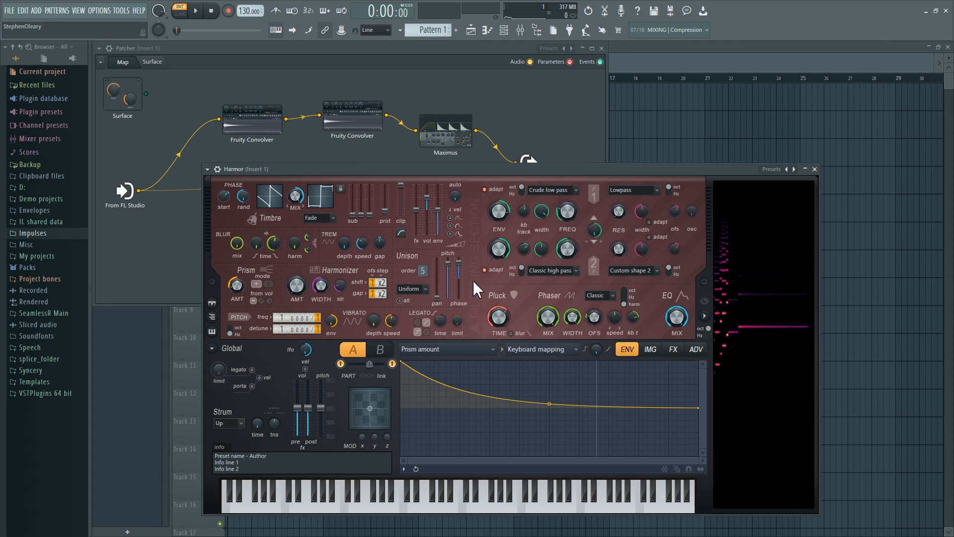
drag(473, 169, 468, 147)
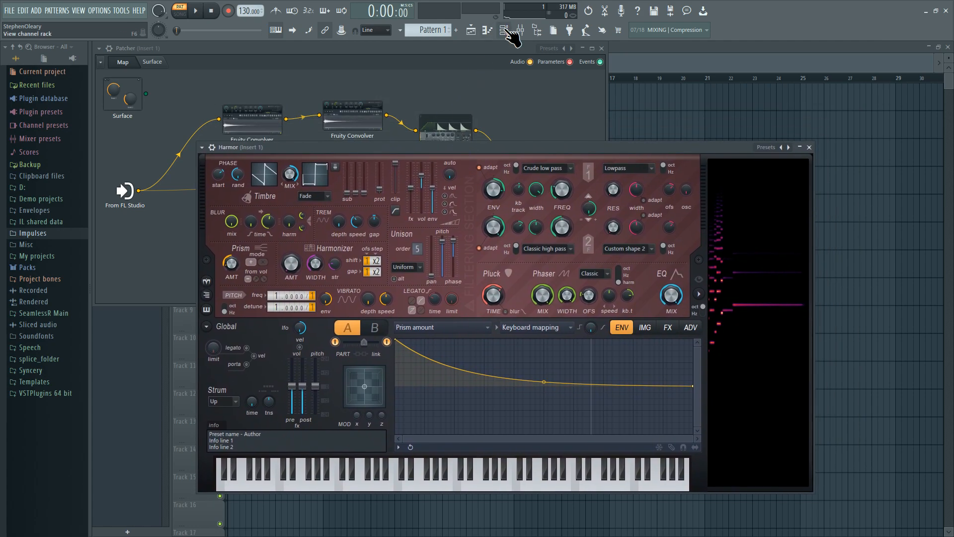
click(452, 51)
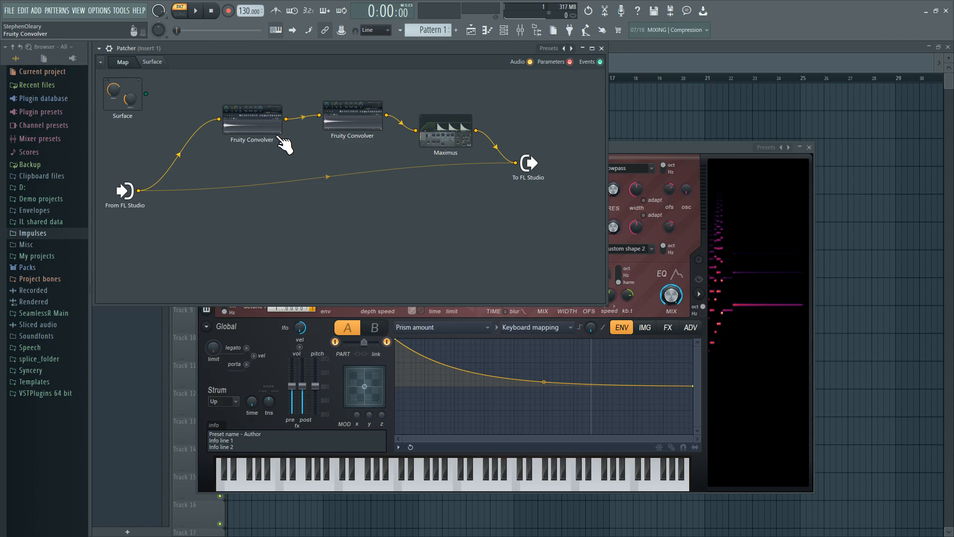
drag(252, 124, 232, 129)
mouse_move(343, 121)
mouse_down()
mouse_move(345, 128)
mouse_move(344, 118)
mouse_up()
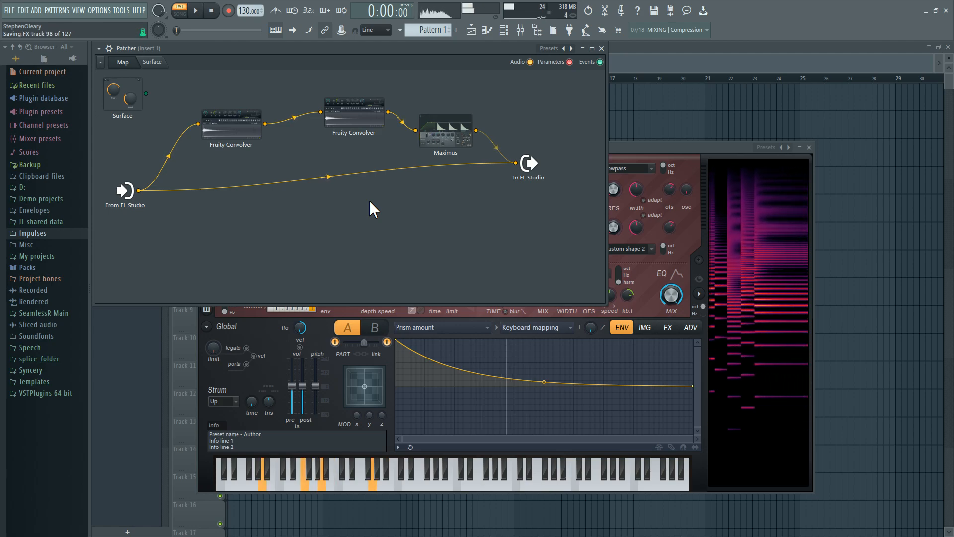
Return to the Harmor on Insert 1 and compare the Global EQ curves of parts A and B, ending on part B.
click(616, 147)
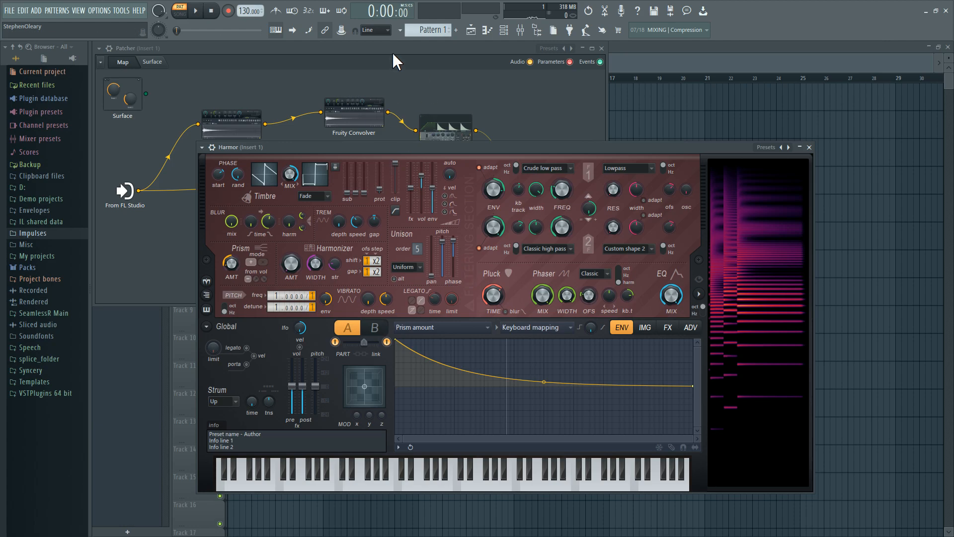
drag(481, 148, 478, 145)
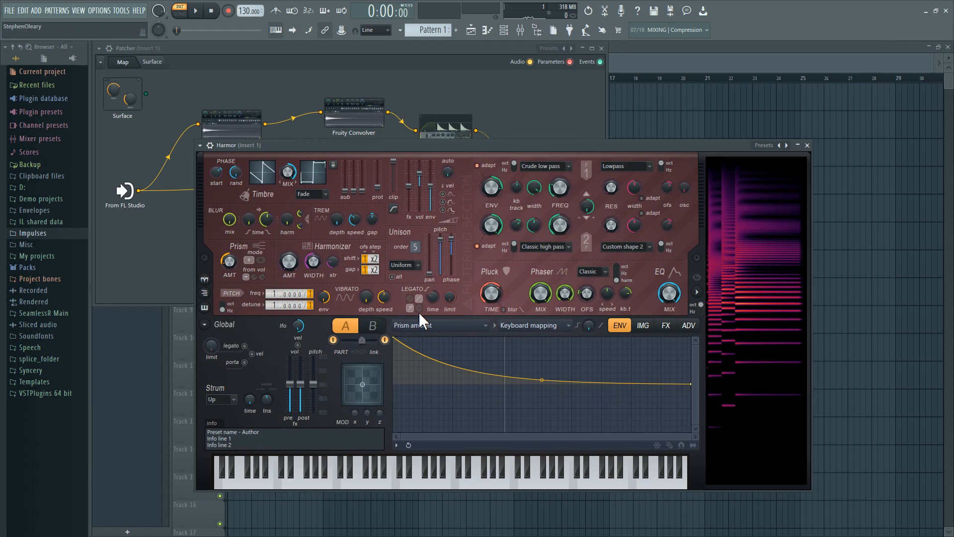
click(667, 293)
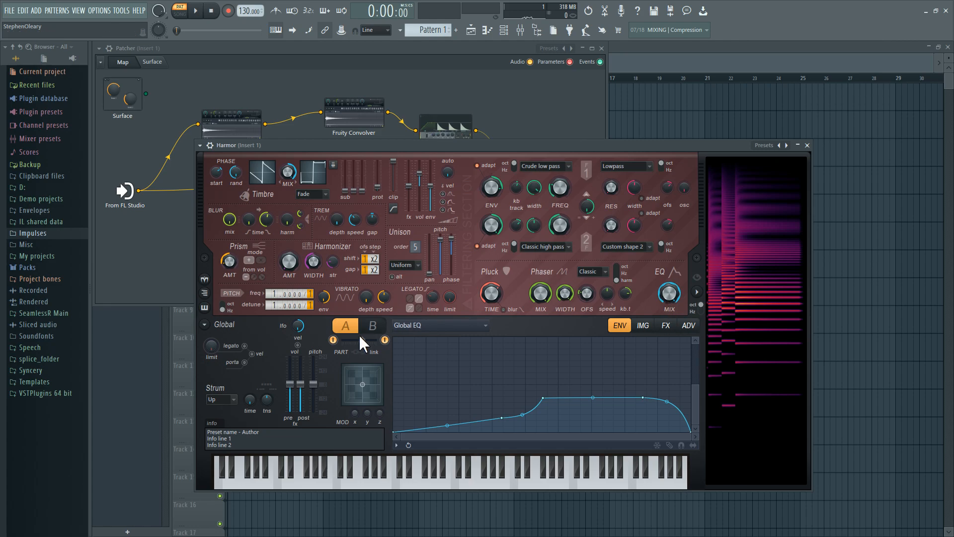
click(373, 329)
click(374, 331)
click(374, 328)
click(346, 326)
click(373, 326)
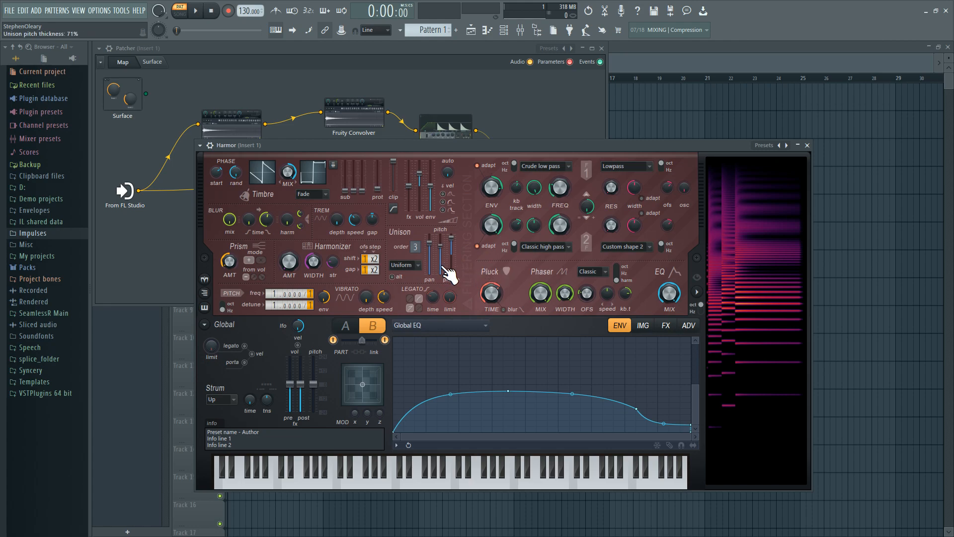
Add a second Harmor instance, load the Default preset into it, and move its window over the first one.
key(F8)
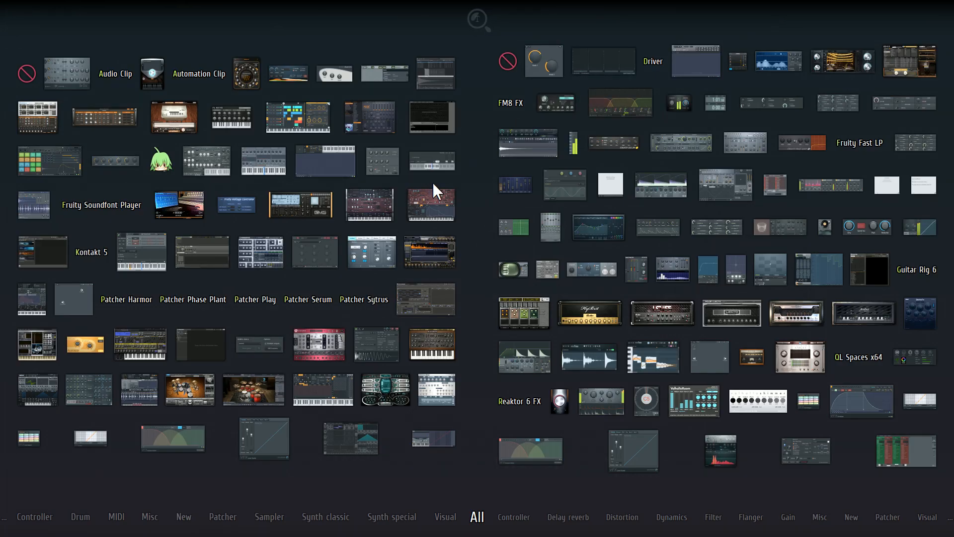
click(431, 201)
drag(450, 145, 507, 147)
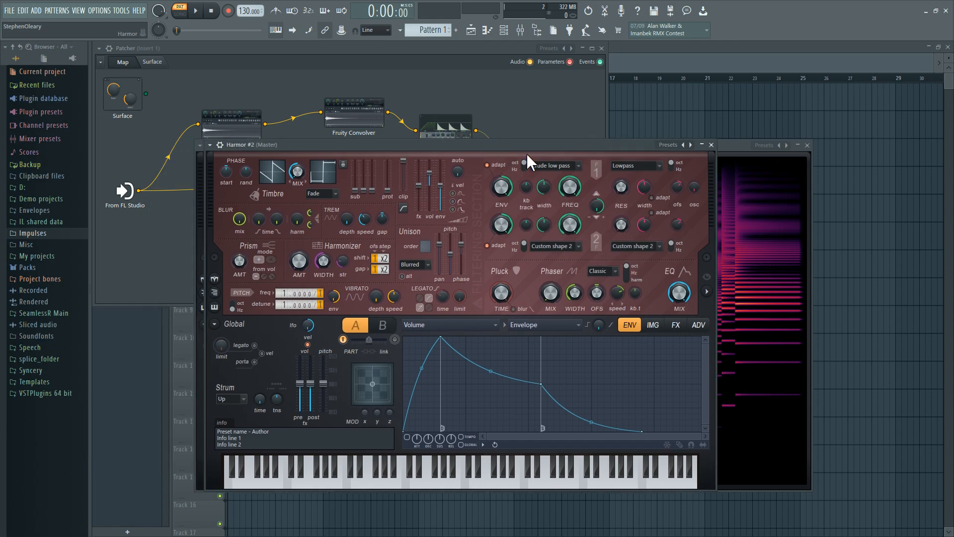
click(685, 145)
click(711, 275)
drag(564, 154, 543, 139)
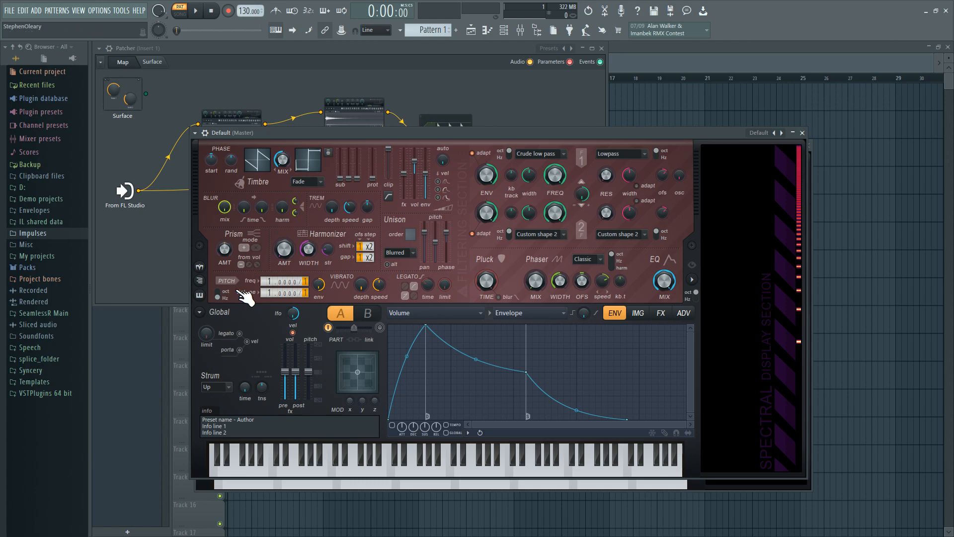
Raise the phaser mix and lower the phaser width in the Default Harmor.
click(611, 268)
drag(536, 281, 535, 233)
drag(560, 281, 560, 313)
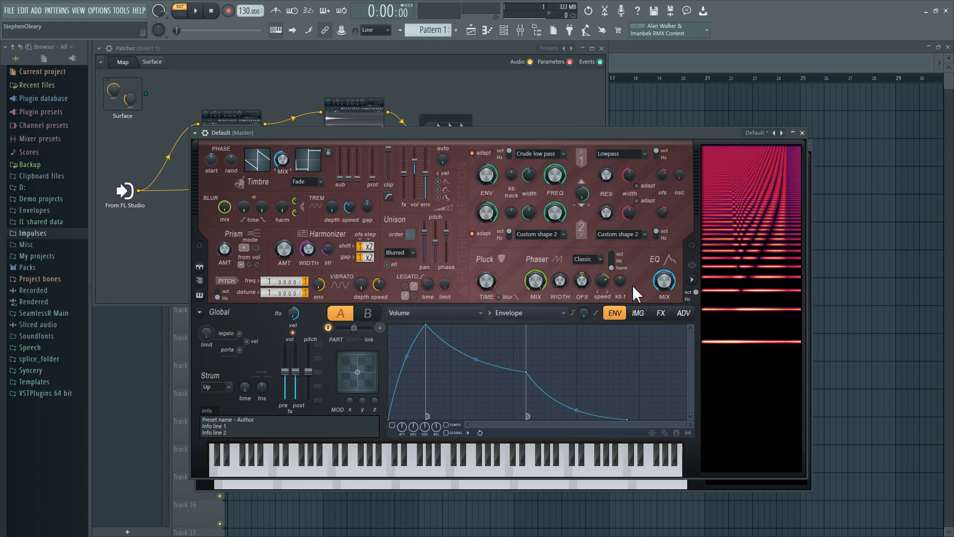
Lower the phaser speed, set the phaser offset to 121, and play test notes to hear the effect.
drag(610, 283, 611, 303)
key(z)
drag(582, 282, 581, 299)
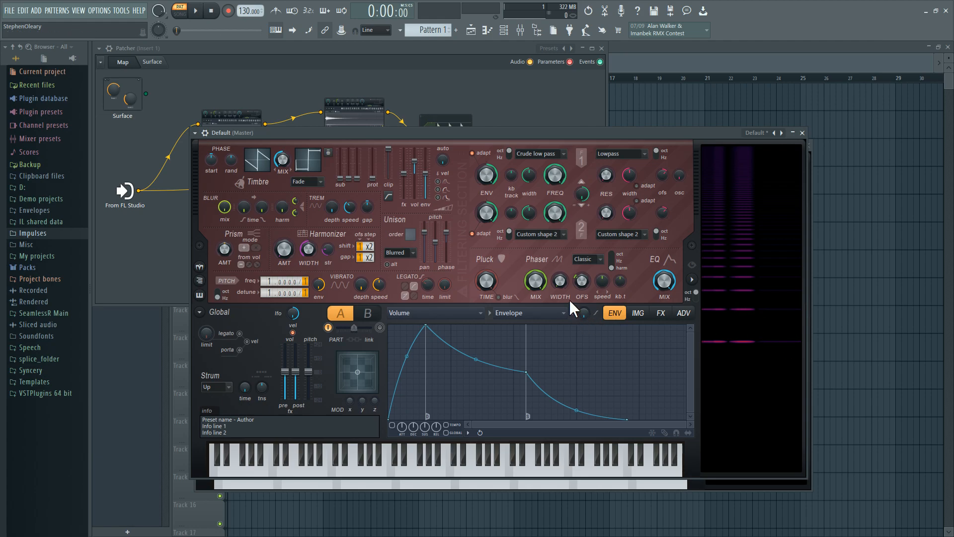
key(z)
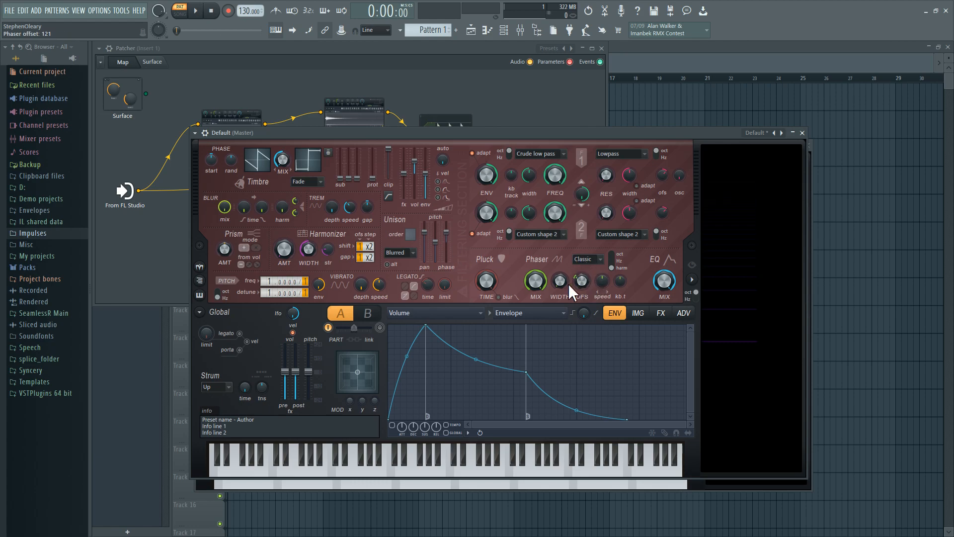
key(z)
key(z)
key(z)
key(z)
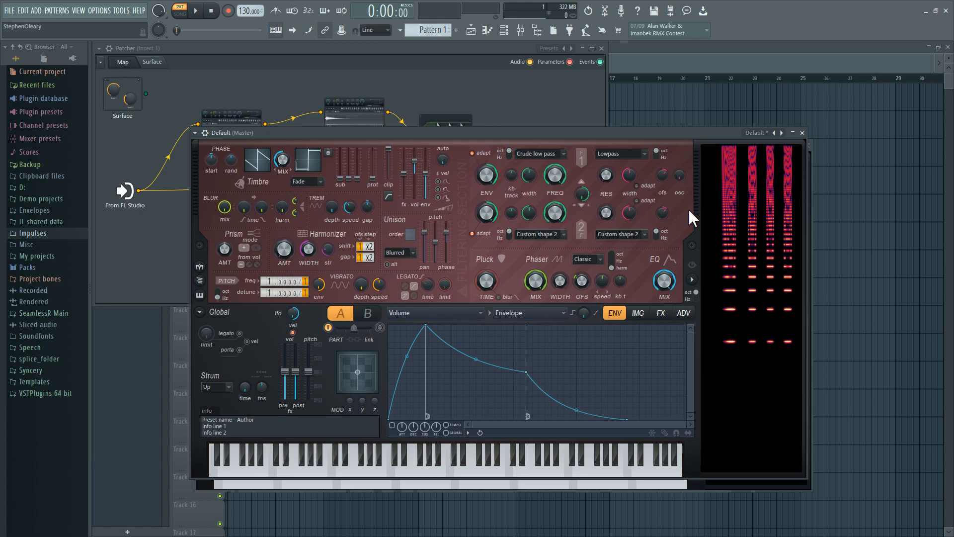
Open the phaser width articulator and add an envelope point at about -65%, bending the curve into a steep early drop.
right_click(559, 281)
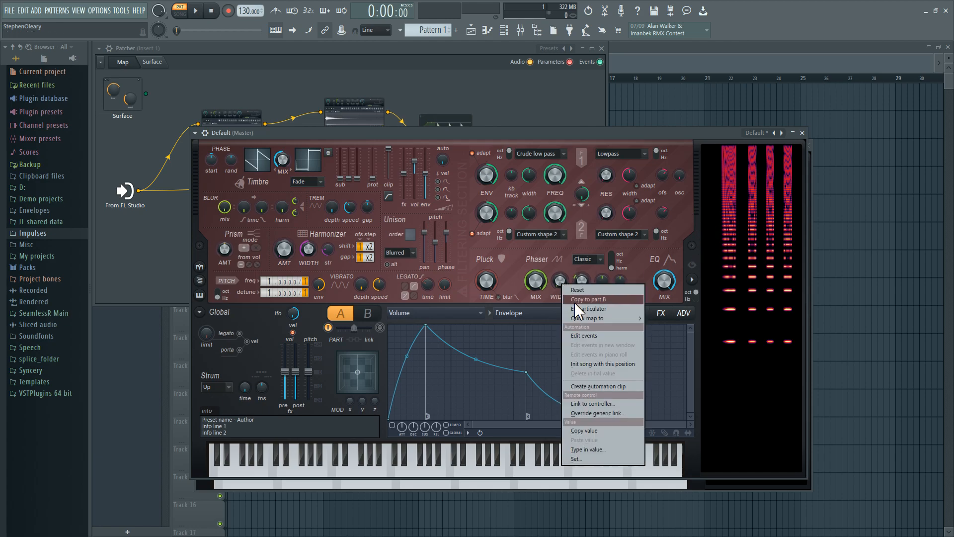
click(574, 304)
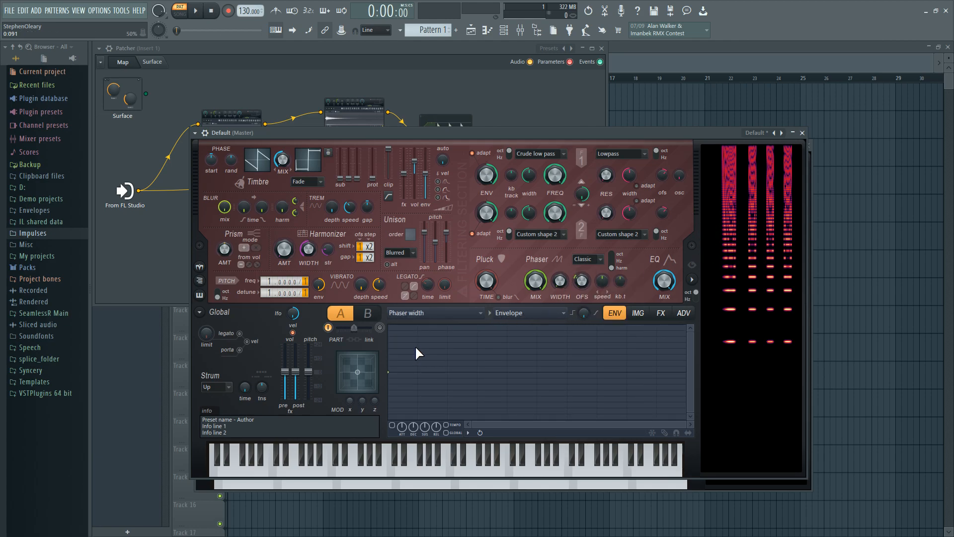
click(421, 402)
drag(401, 390, 394, 434)
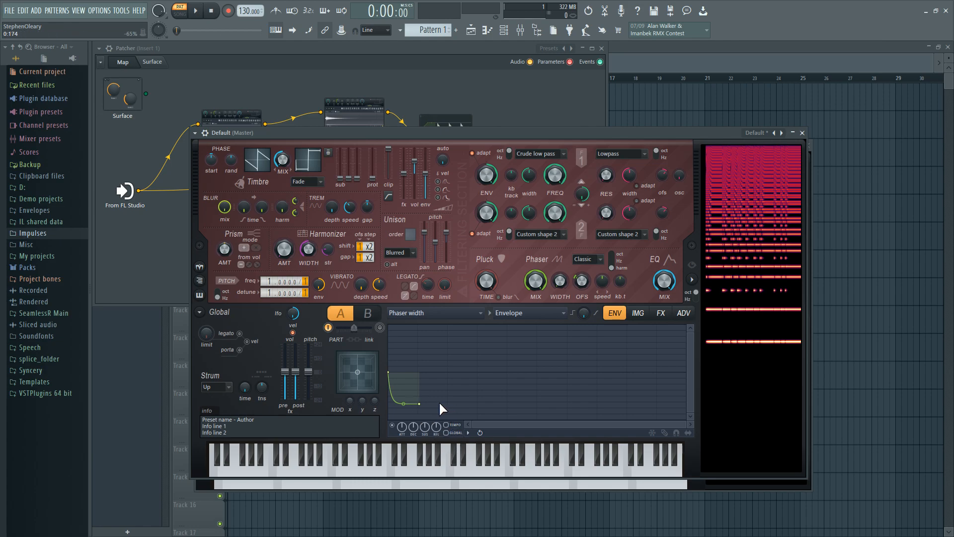
Try bending the phaser width envelope the other way so it drops slowly at first, and play a test note.
drag(405, 403, 405, 377)
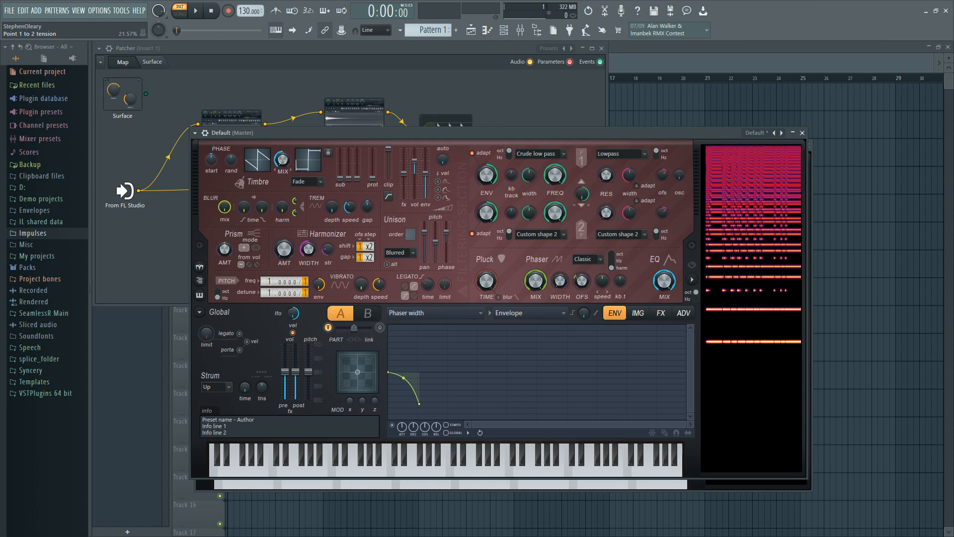
drag(405, 377, 405, 323)
drag(403, 373, 403, 376)
drag(403, 372, 403, 374)
key(z)
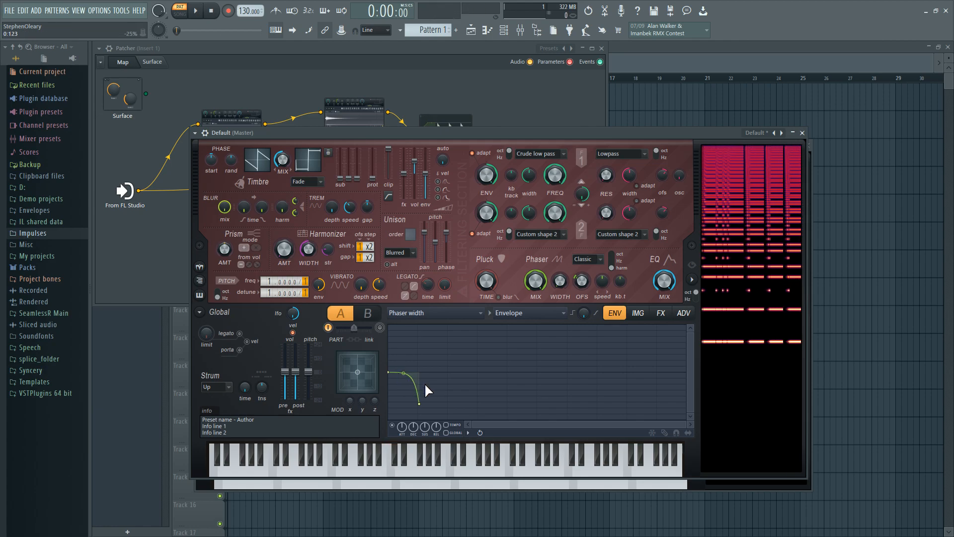
Set the phaser width envelope's tension to about 66%, move its end point to 0.098 at -58%, and play test notes.
drag(403, 372, 403, 403)
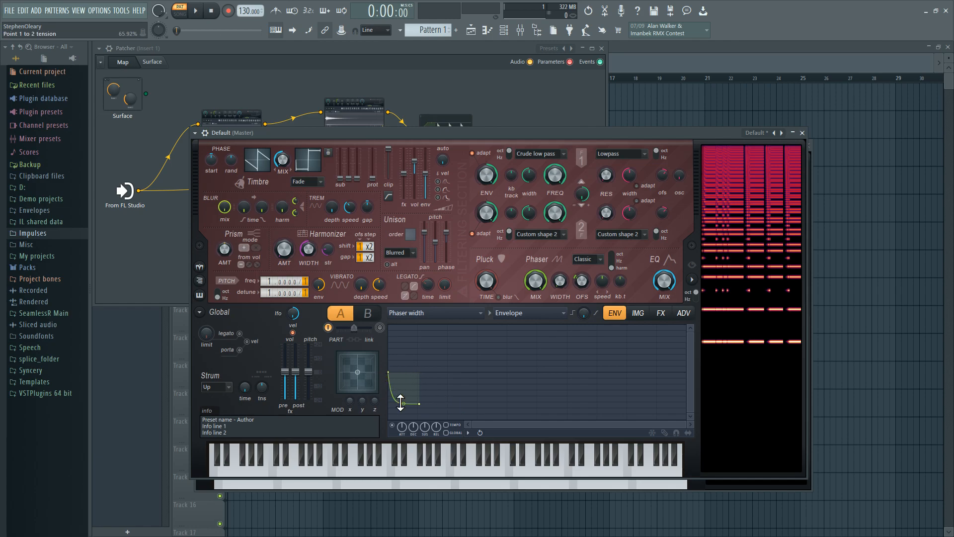
drag(420, 404, 396, 405)
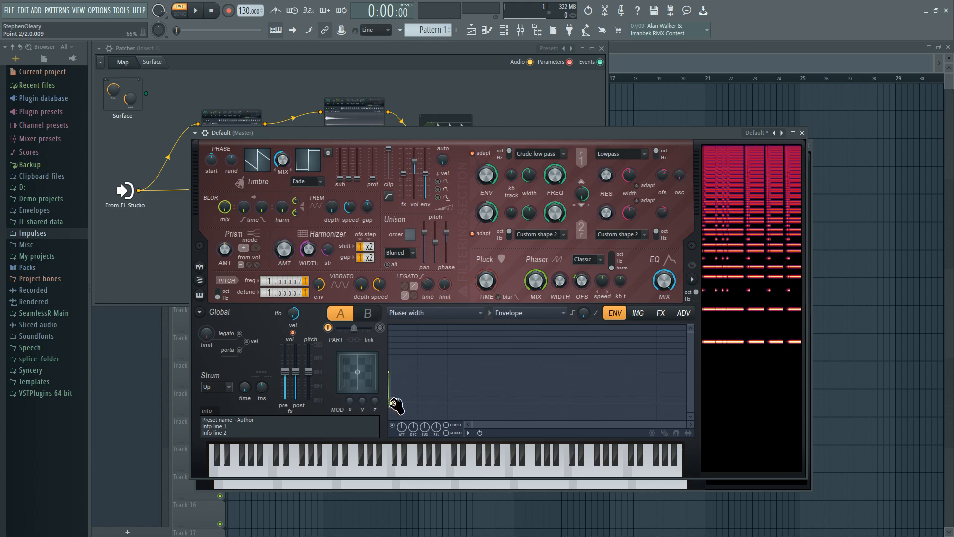
drag(396, 405, 421, 401)
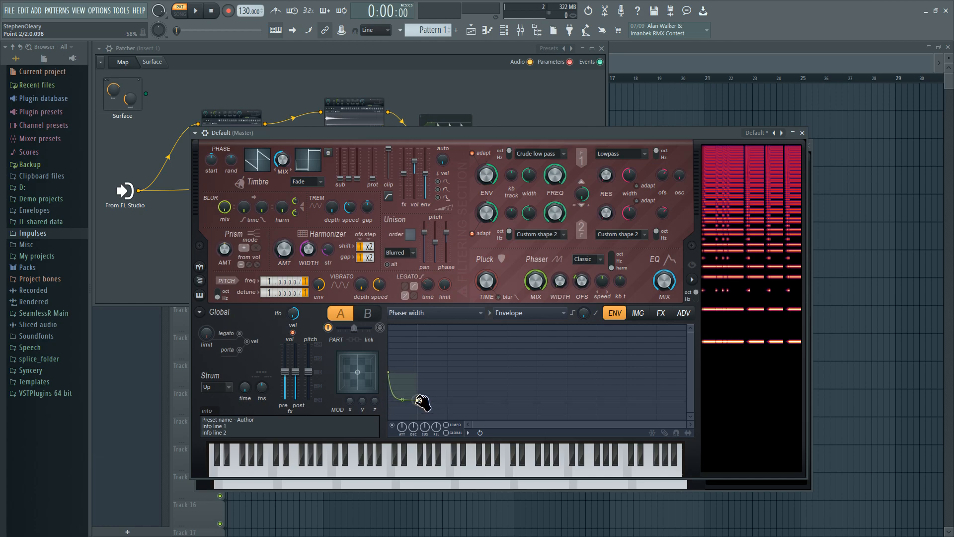
key(z)
key(z)
key(z)
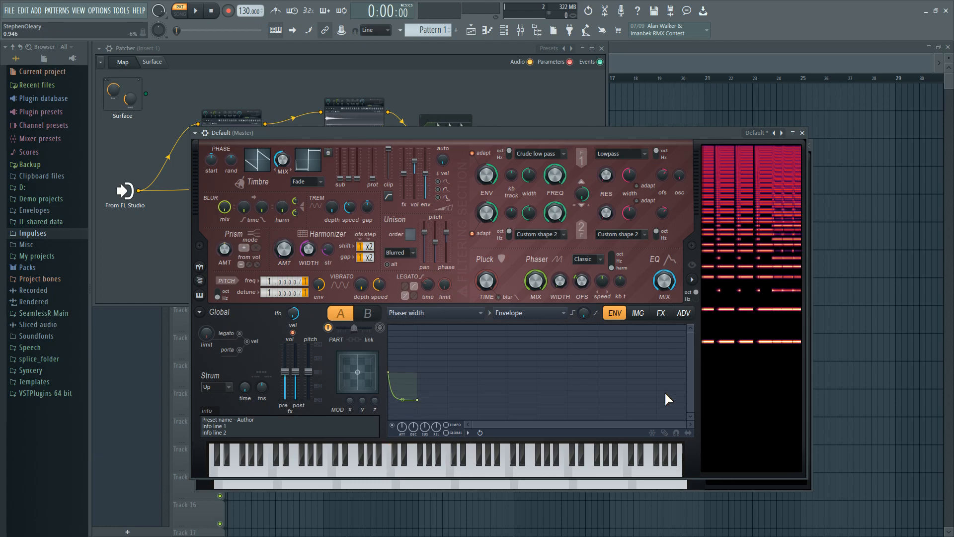
Change the precision option in Harmor's advanced settings and return to the phaser width envelope.
click(688, 313)
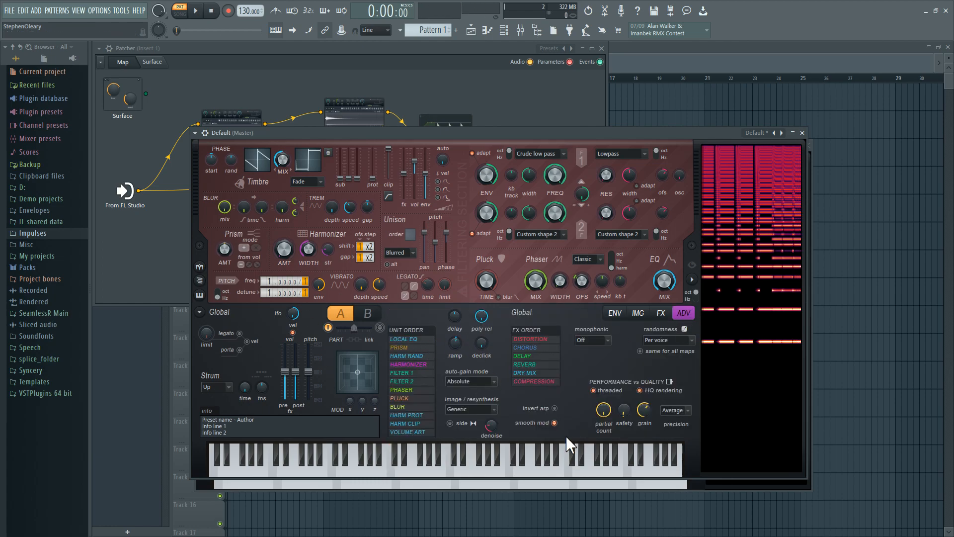
click(687, 410)
click(680, 437)
click(613, 314)
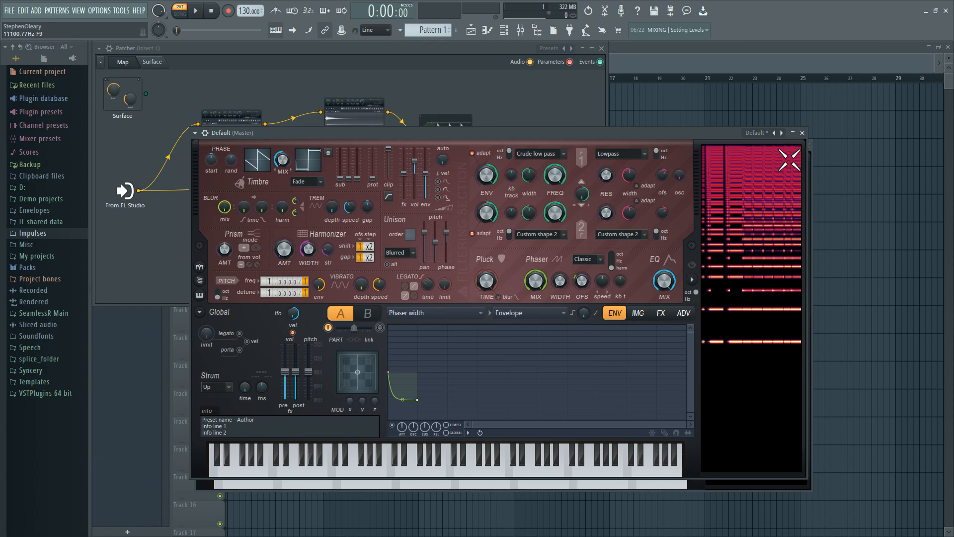
Close the Default Harmor window and reposition the Harmor on Insert 1 higher up.
click(802, 133)
drag(519, 146, 499, 140)
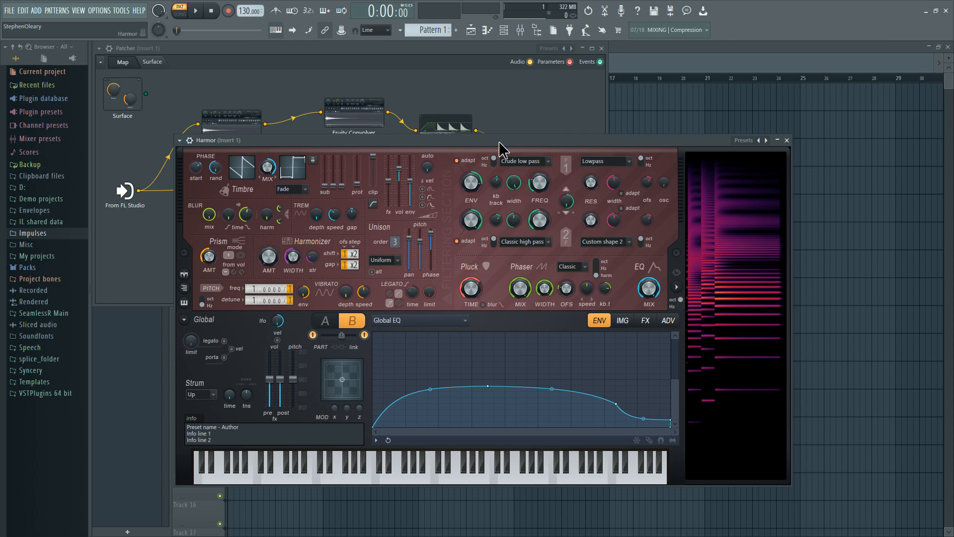
drag(499, 141, 510, 108)
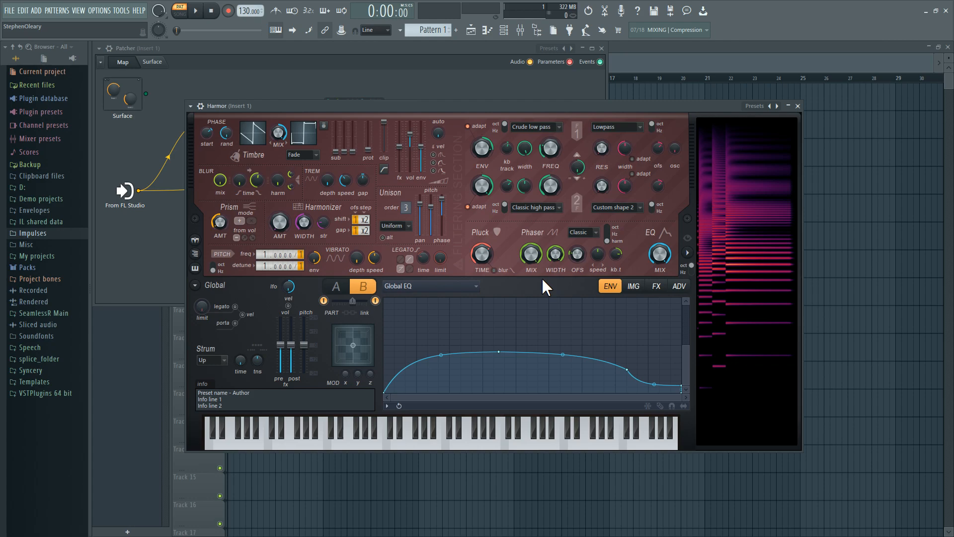
Move the first Harmor window down, show the mixer and channel rack, and reopen the Default Harmor channel.
drag(500, 104, 471, 149)
click(519, 31)
click(506, 28)
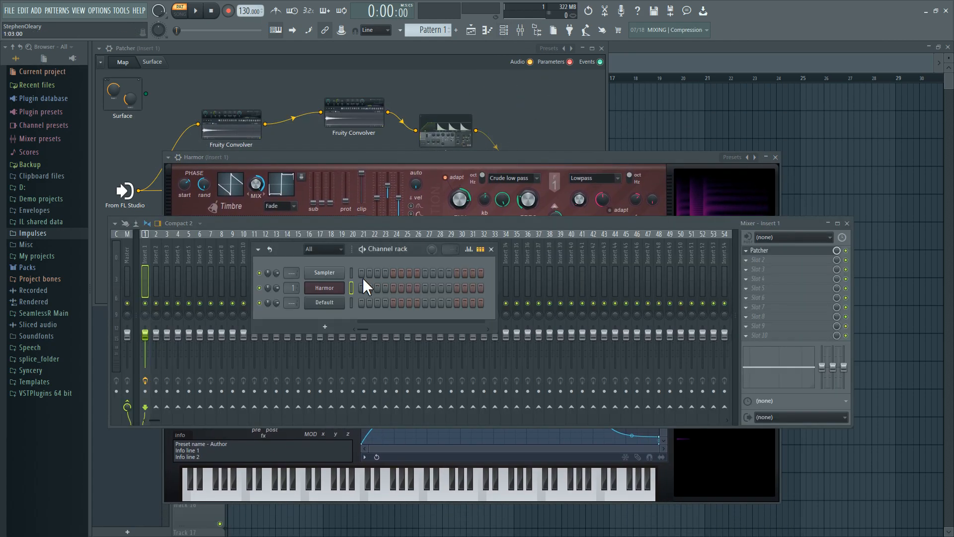
double_click(337, 287)
click(503, 31)
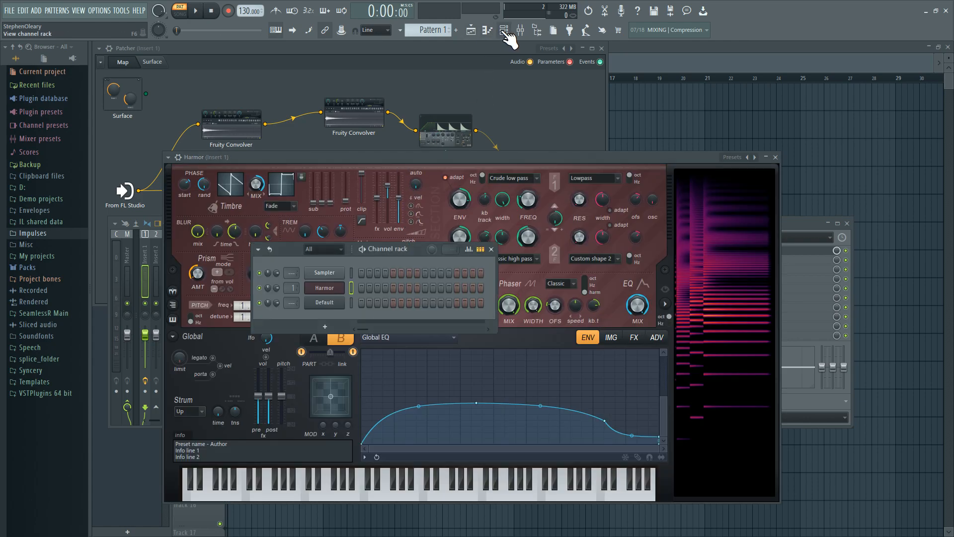
click(325, 302)
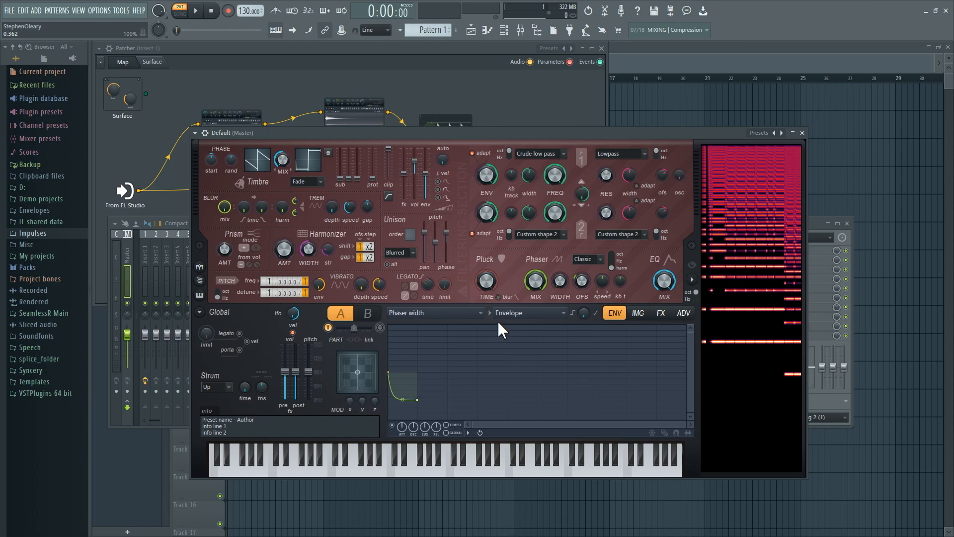
Adjust the Default Harmor's pluck time, trying decay lengths down to about 14% with test notes.
drag(485, 277, 485, 298)
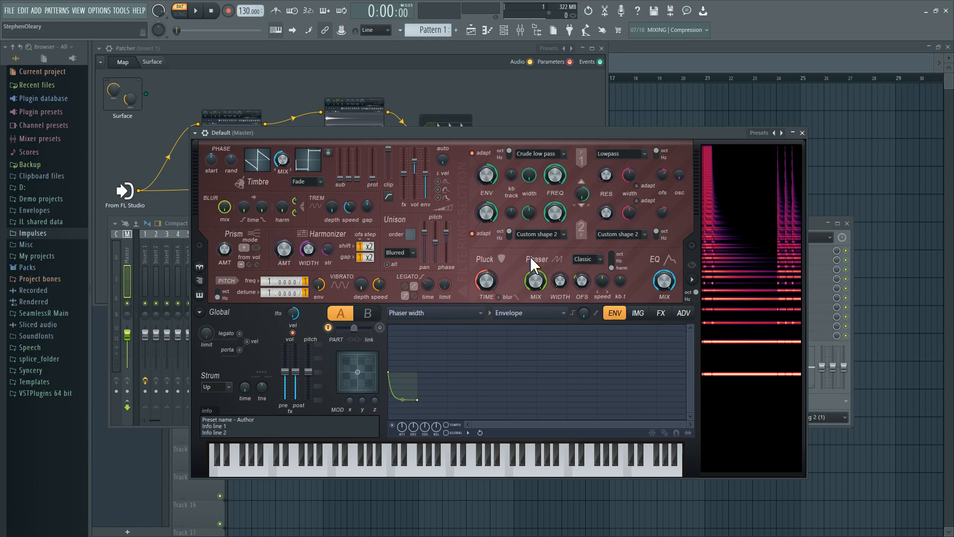
right_click(479, 281)
click(472, 272)
drag(488, 283, 488, 313)
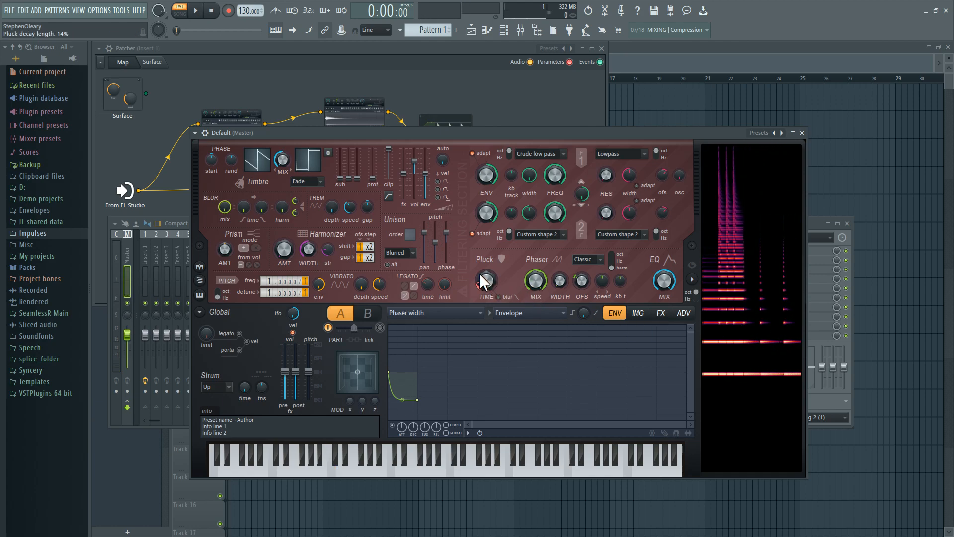
mouse_move(485, 277)
mouse_down()
mouse_move(485, 258)
mouse_move(485, 275)
mouse_up()
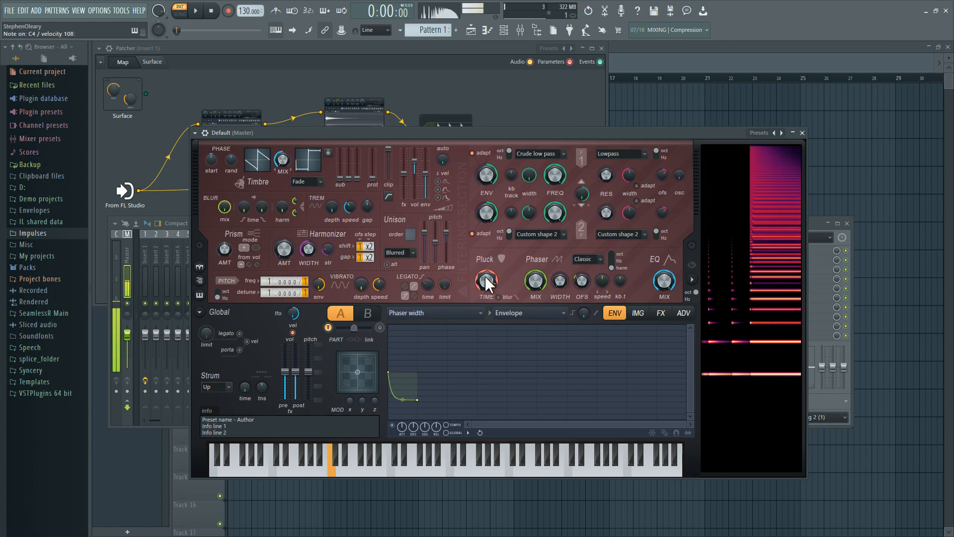
Open the pluck amount articulator for editing and switch it to its velocity mapping.
right_click(484, 275)
click(503, 312)
click(528, 314)
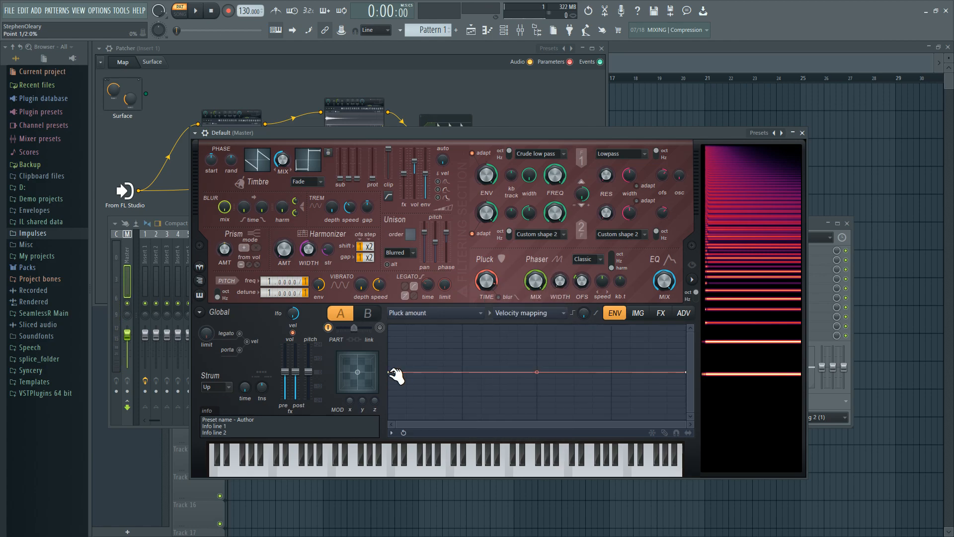
Lower the start of the pluck amount velocity mapping, and open the filter 1 frequency articulator to review its mapping types.
drag(390, 373, 394, 415)
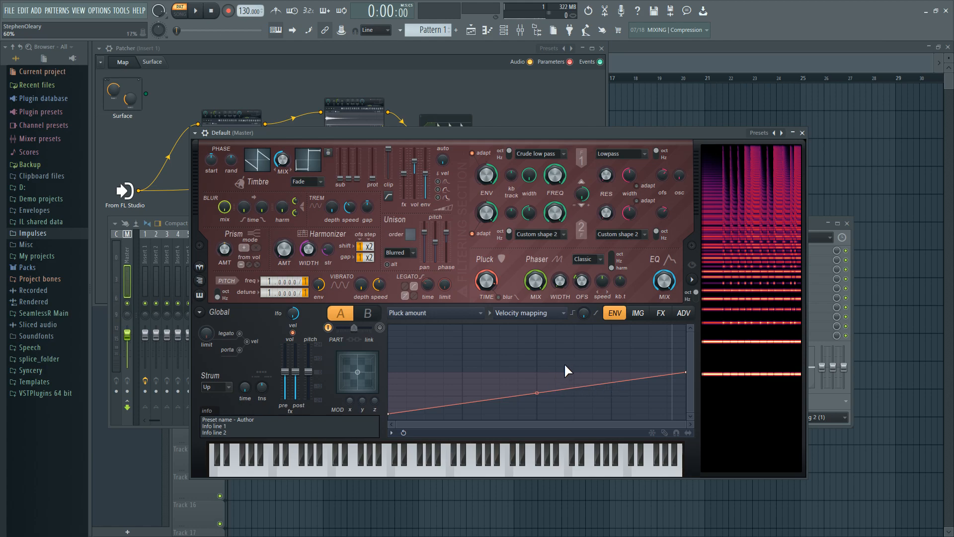
right_click(555, 178)
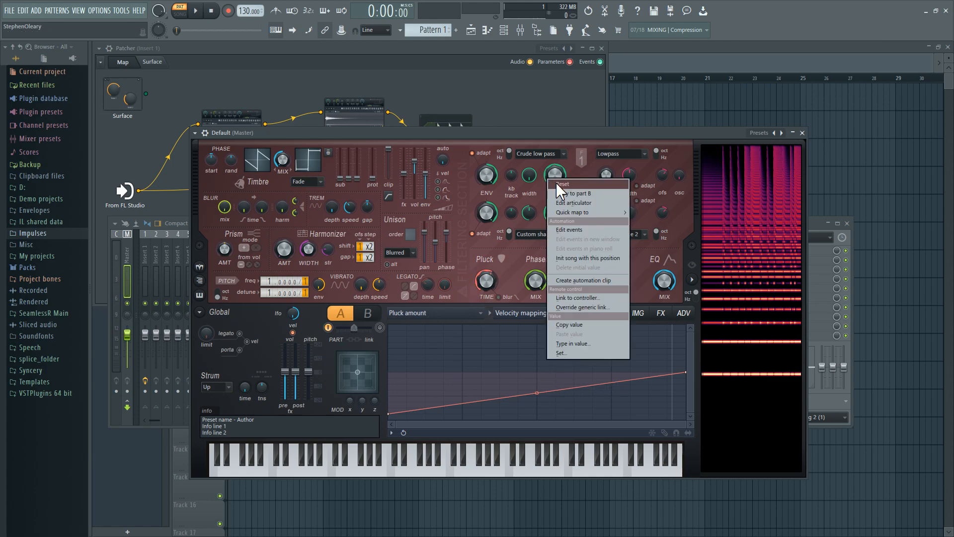
click(556, 182)
click(545, 314)
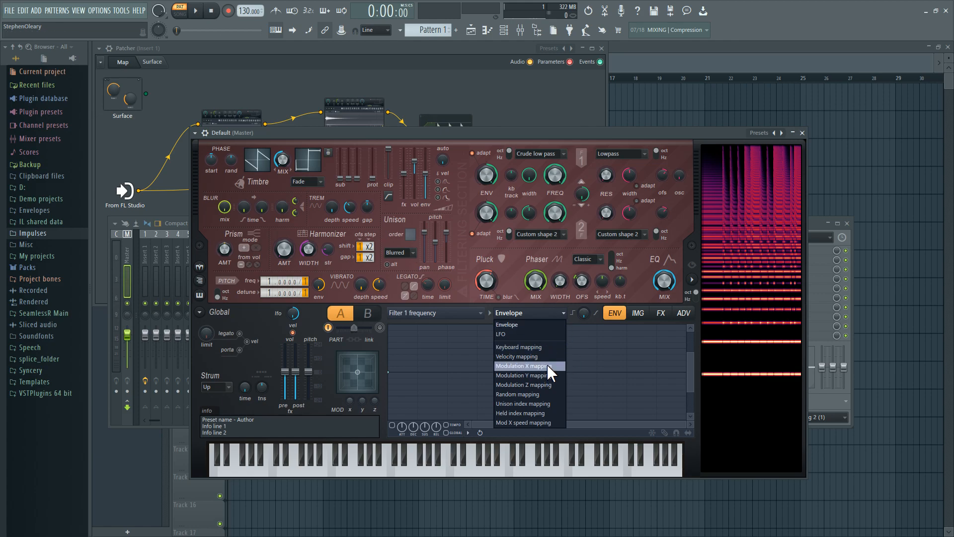
click(508, 279)
Examine the global and local EQ shape editors and the list of articulation, mapping and shaping targets.
click(671, 266)
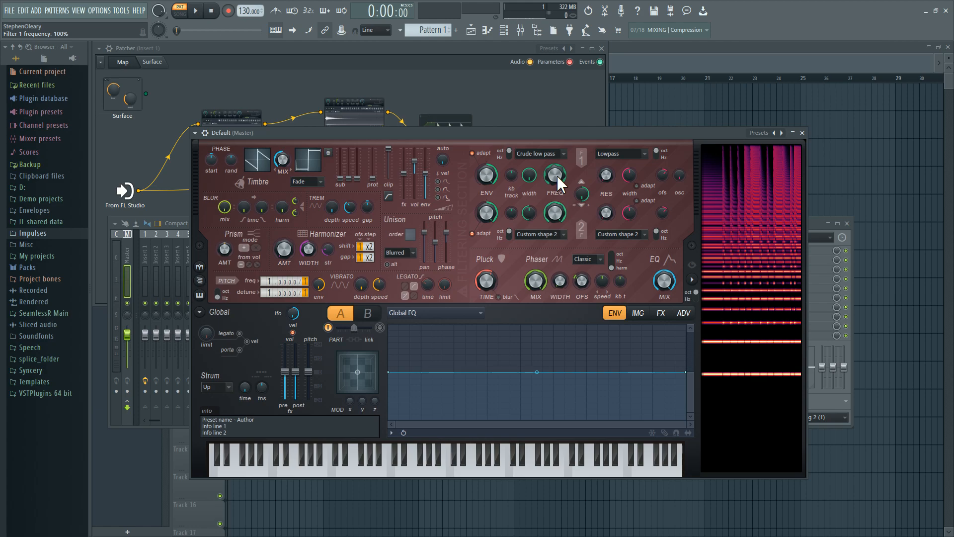
right_click(490, 282)
click(583, 210)
click(663, 280)
click(479, 313)
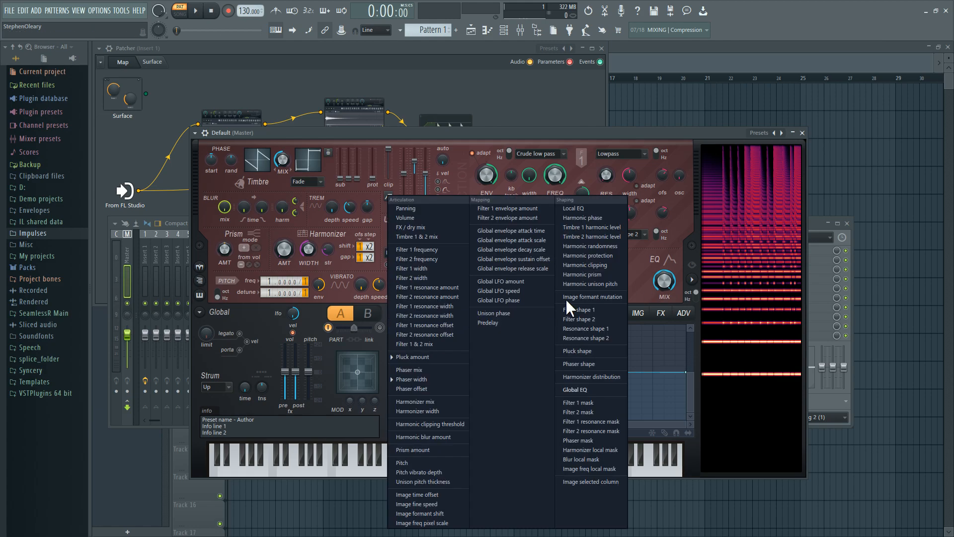
click(595, 210)
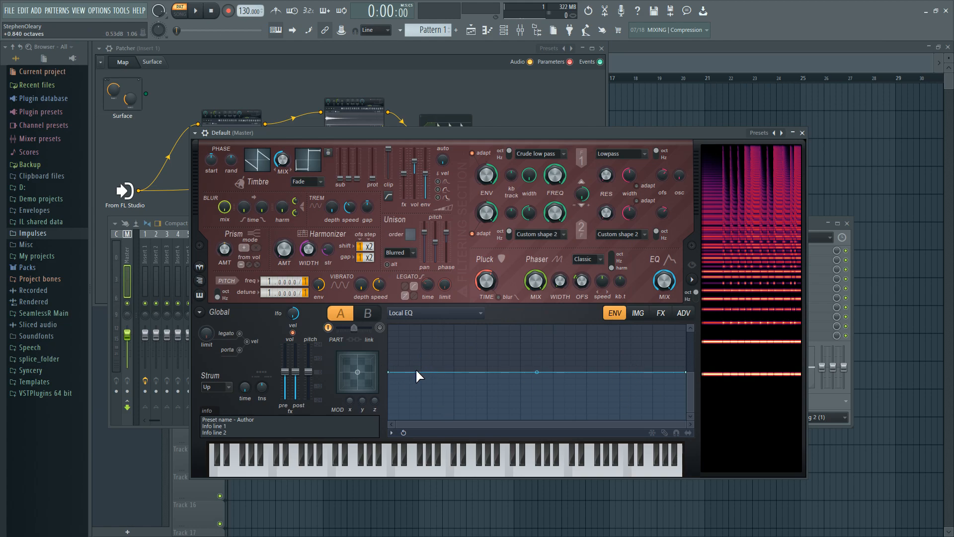
middle_click(664, 280)
click(481, 312)
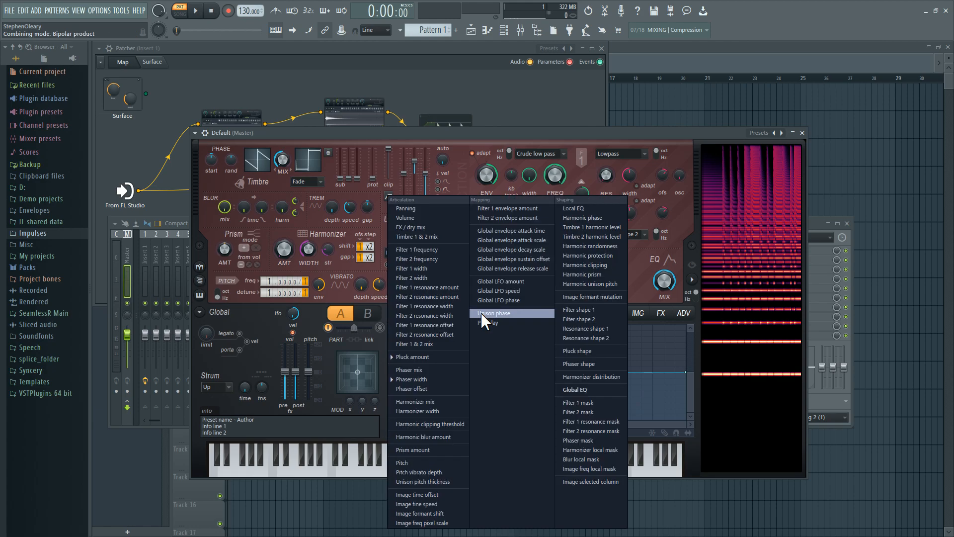
click(451, 162)
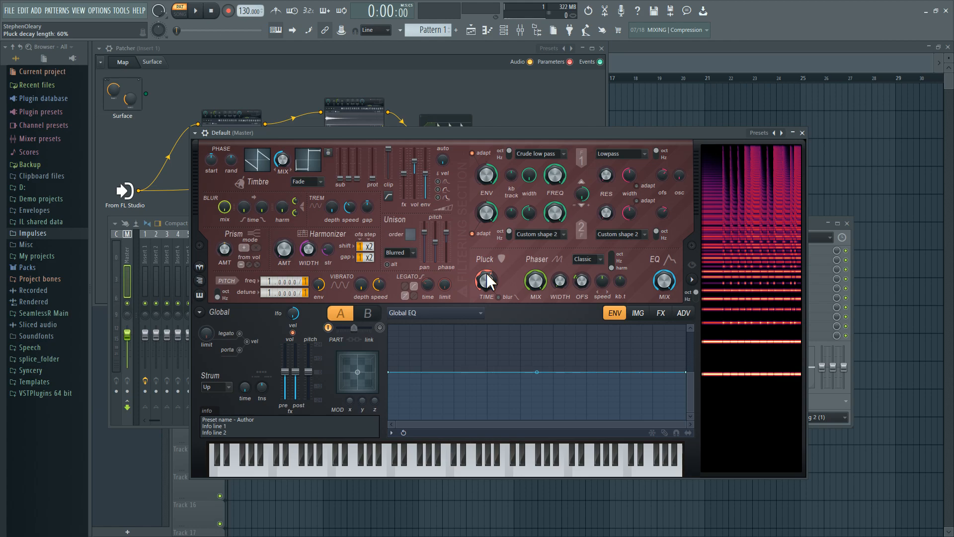
Raise the timbre phase randomness and set the randomness mode to Per unison voice, same for all maps.
drag(231, 160, 230, 191)
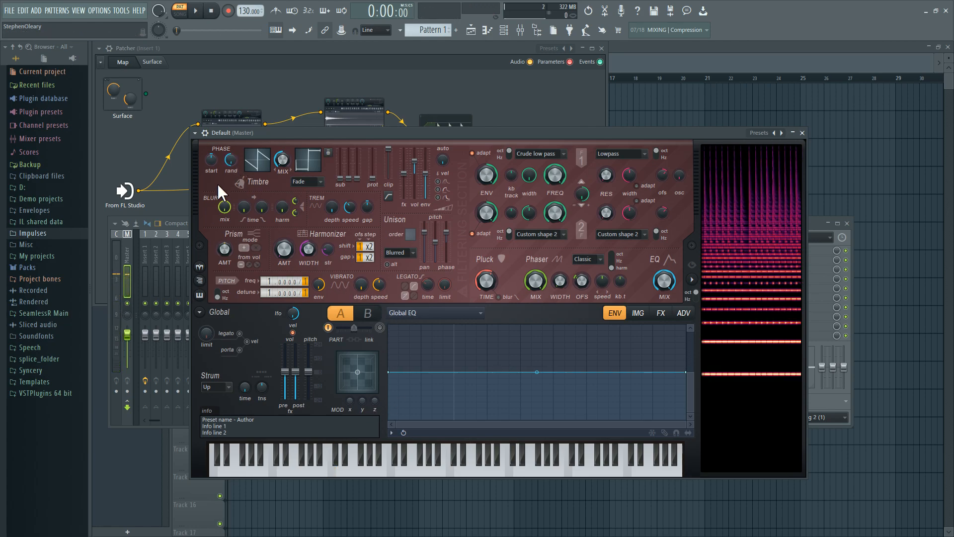
click(683, 312)
click(668, 340)
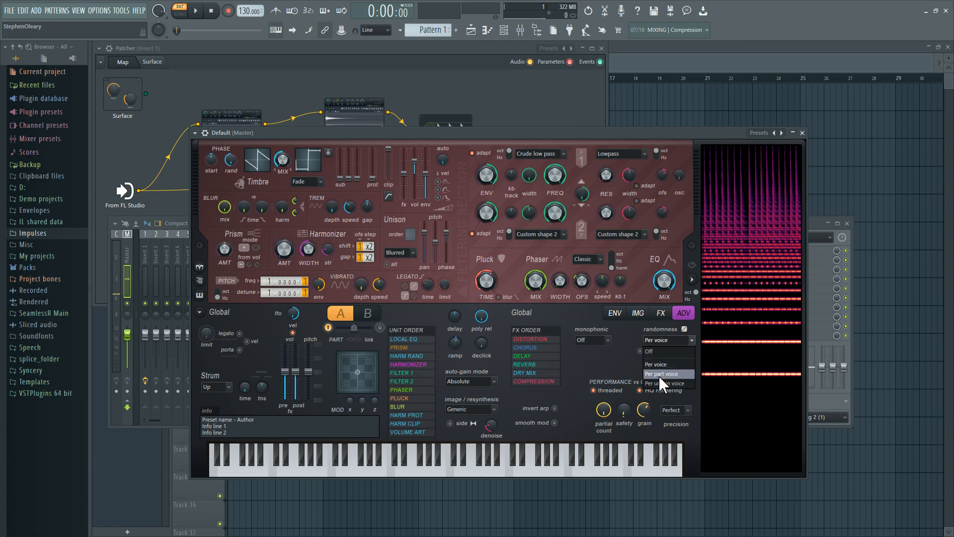
click(660, 381)
click(651, 350)
Set the unison order to 2 with its phase at 0% jump ahead, and play a test note.
drag(448, 237, 448, 246)
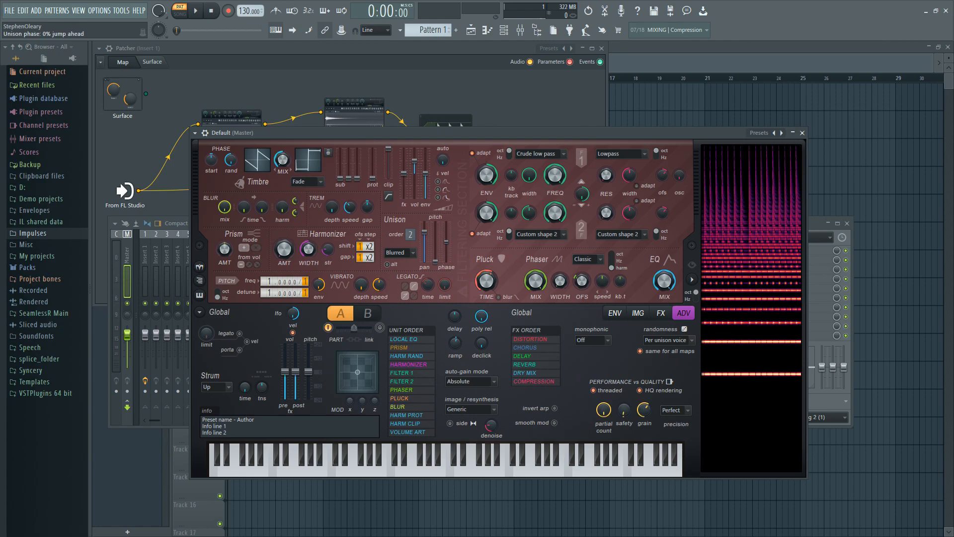
key(x)
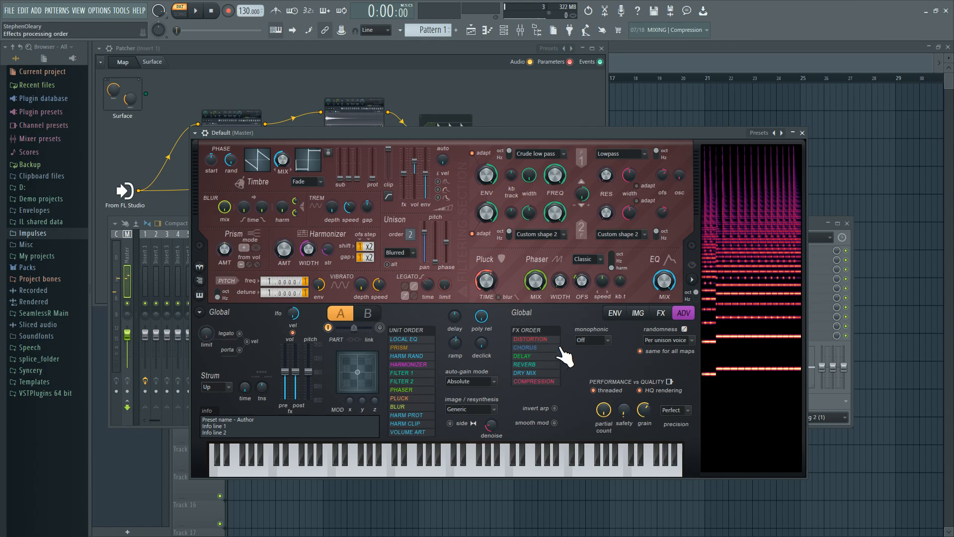
Return to the envelope editor and adjust filter 1's keyboard tracking amount.
click(614, 313)
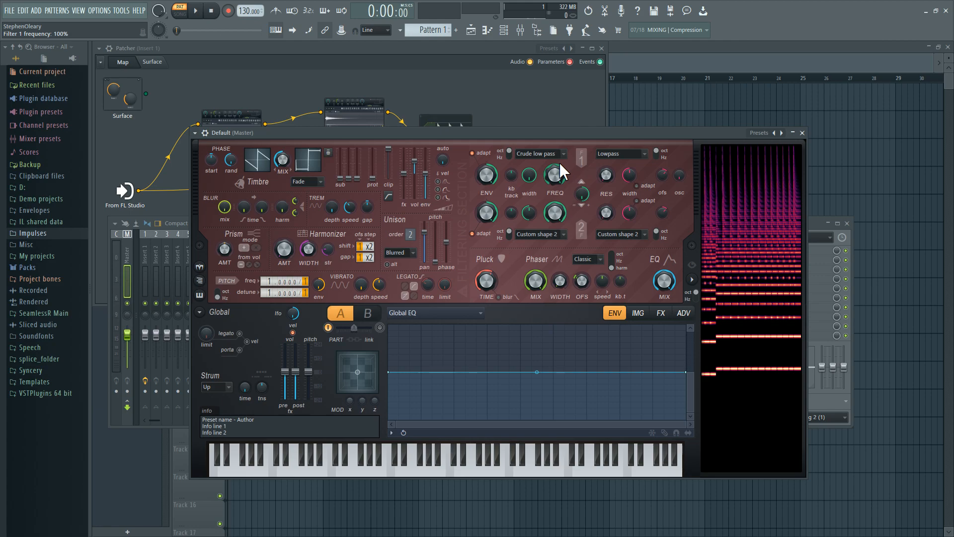
drag(511, 175, 511, 164)
drag(511, 174, 511, 170)
Add a point about two thirds along the global EQ curve, drop its end to the minimum and bow the roll-off outward.
click(600, 376)
drag(596, 376, 596, 373)
drag(687, 372, 687, 420)
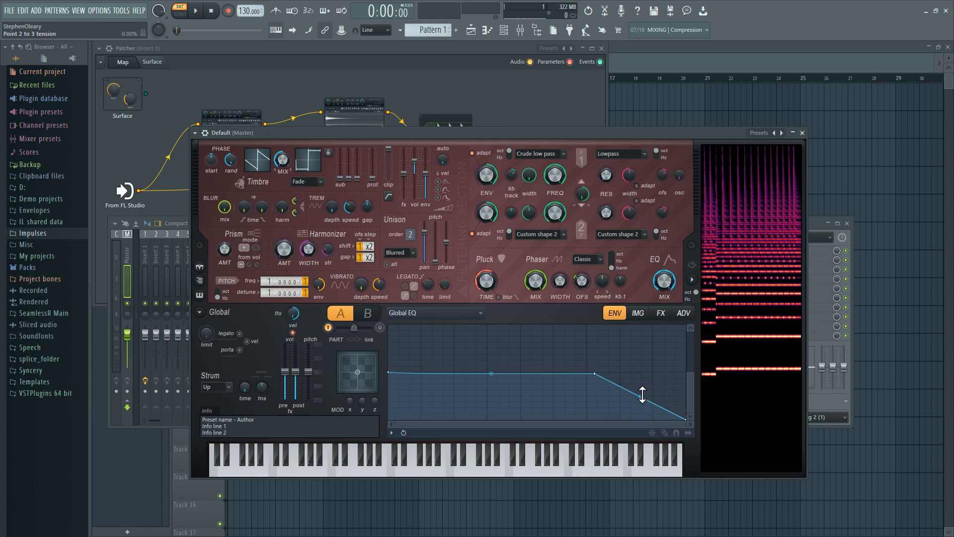
drag(642, 394, 640, 377)
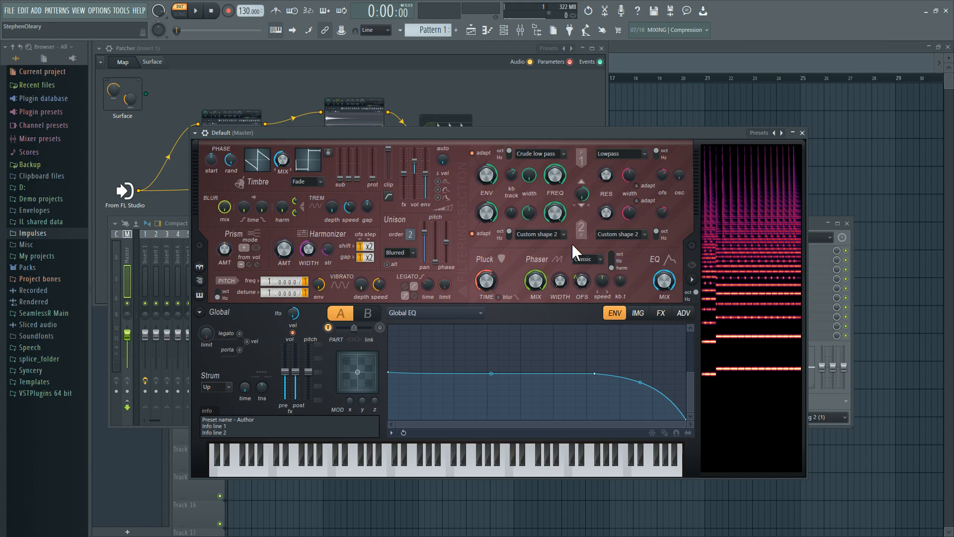
Change the filter 2 type to Classic high pass.
right_click(553, 217)
click(543, 226)
click(548, 231)
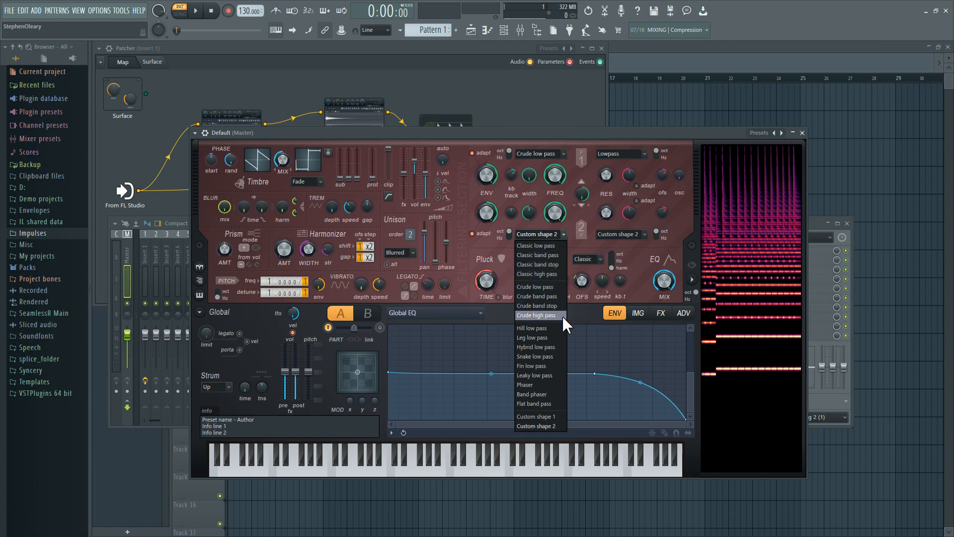
click(538, 273)
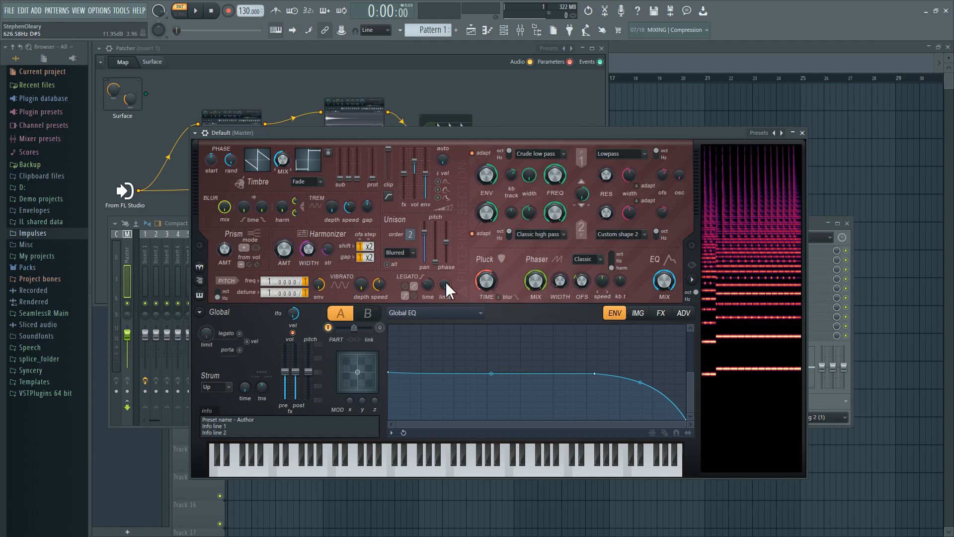
Edit the filter 2 frequency articulator, bending and enabling a fast falling envelope and tuning the filter's base frequency.
right_click(559, 218)
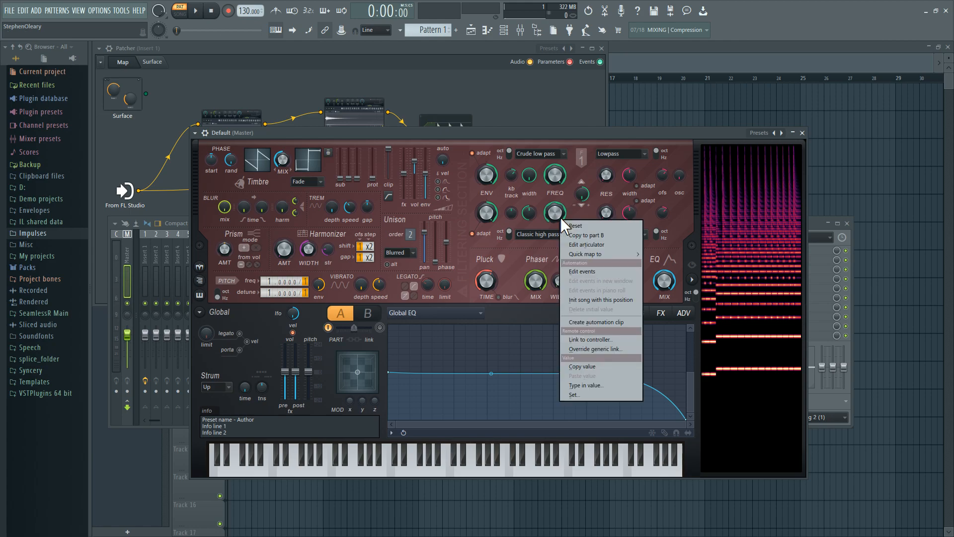
click(596, 245)
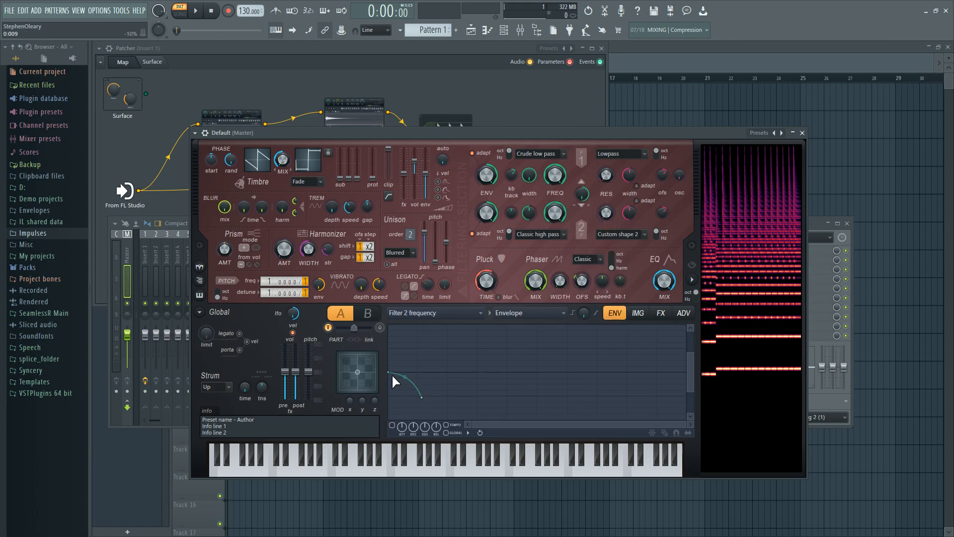
drag(404, 377, 404, 392)
drag(555, 213, 555, 239)
mouse_move(405, 392)
mouse_down()
mouse_move(405, 373)
mouse_move(398, 376)
mouse_up()
drag(402, 378, 404, 394)
click(392, 425)
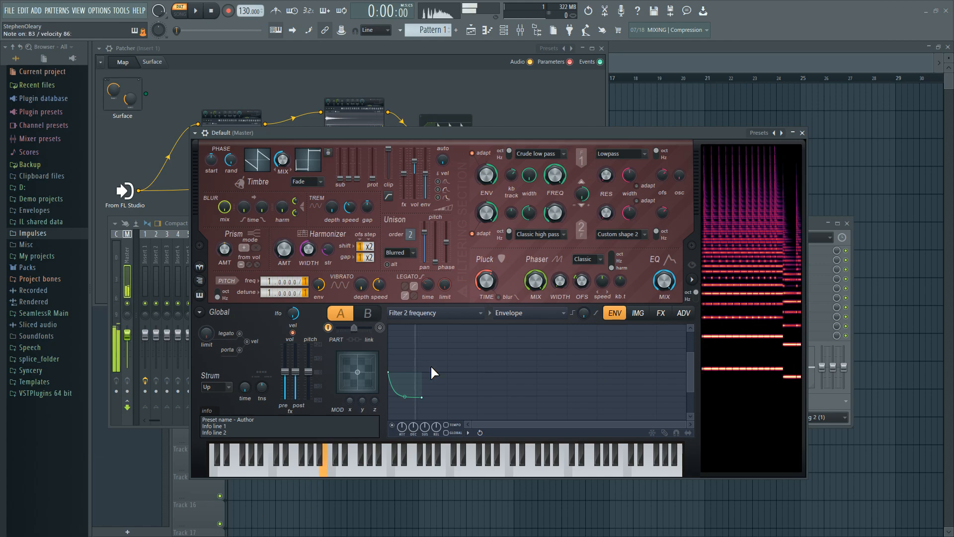
drag(549, 213, 550, 181)
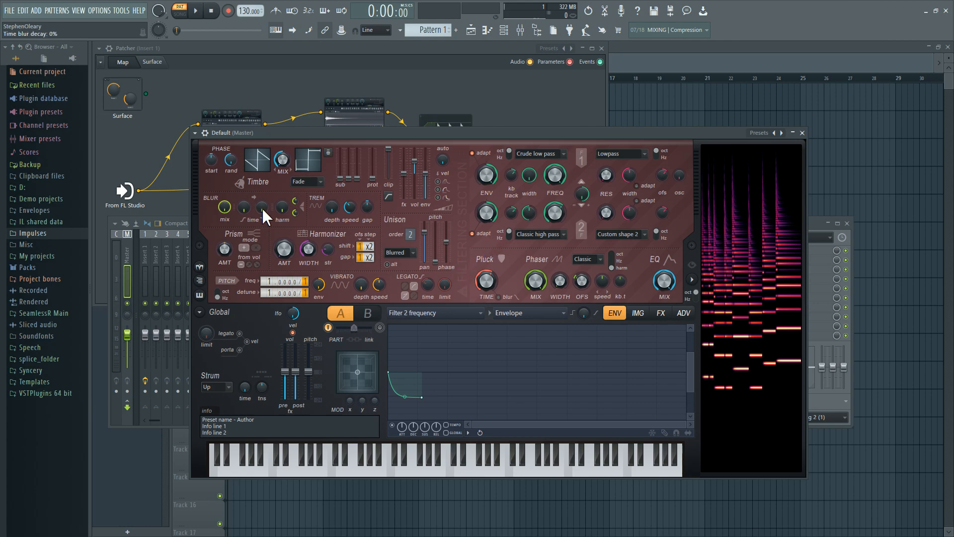
Move filter 1 and filter 2 directly below Blur in the unit processing order.
click(685, 313)
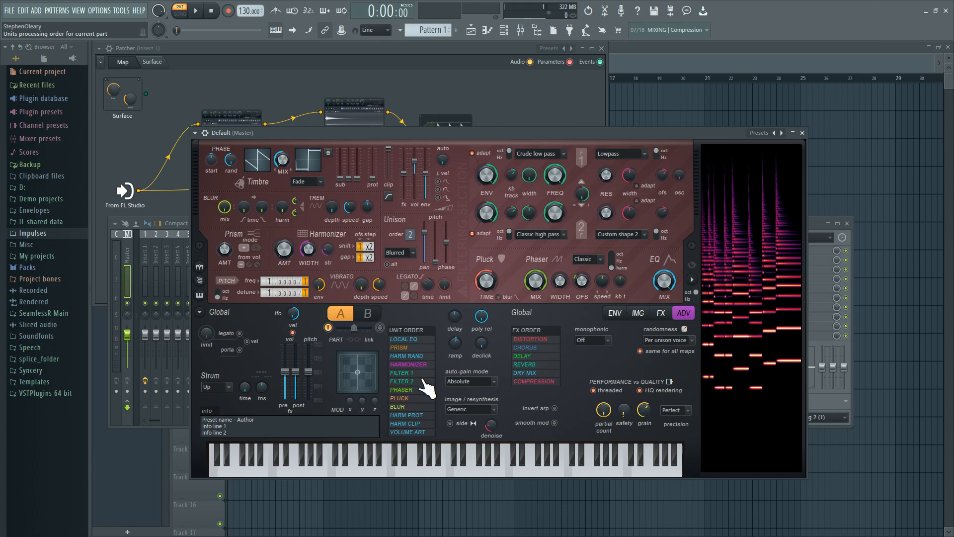
drag(417, 384, 418, 402)
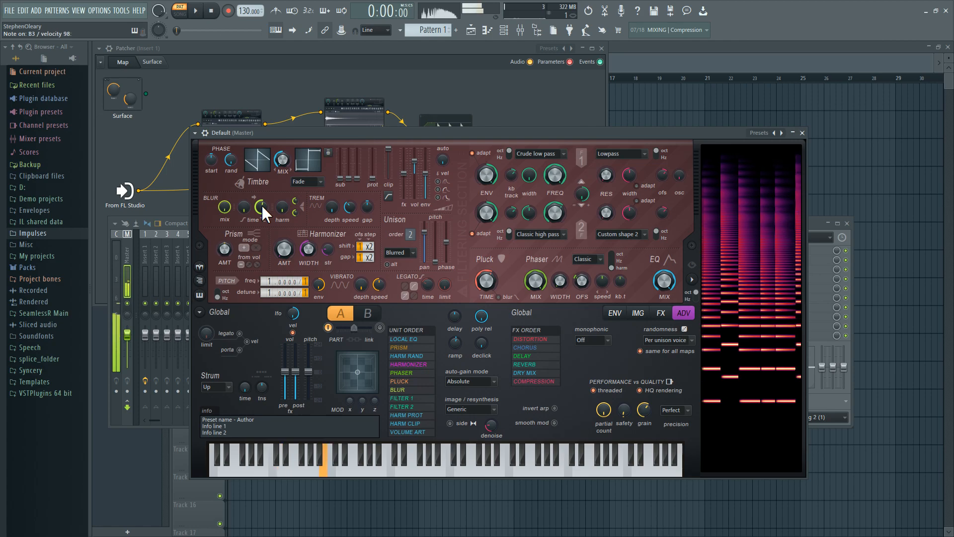
Try different time blur decay amounts with test notes, and turn on the pluck blur option.
drag(261, 206, 262, 213)
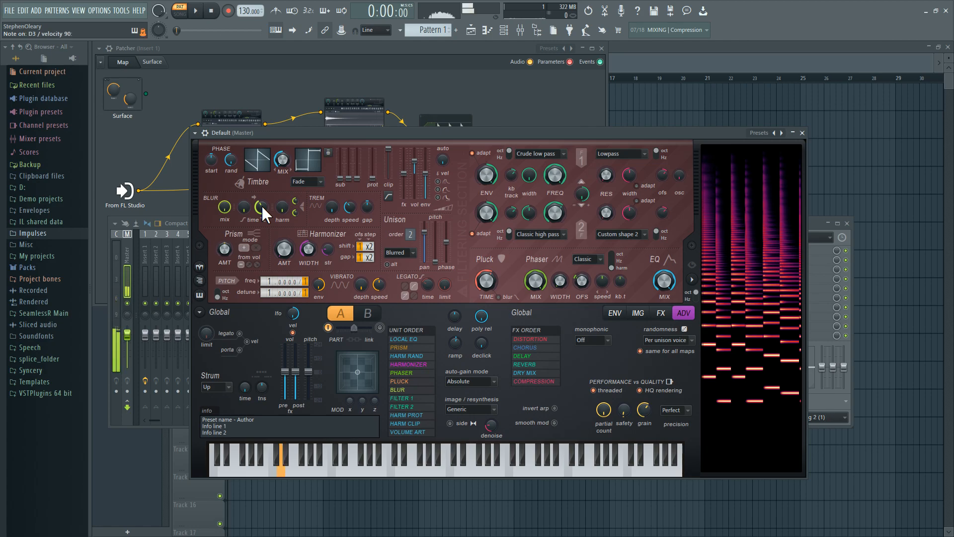
drag(261, 204, 261, 197)
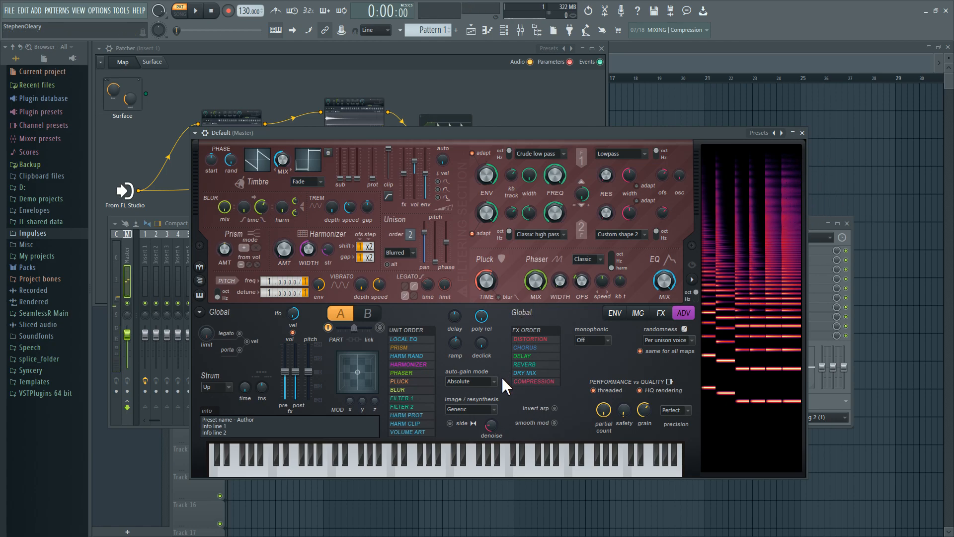
click(499, 297)
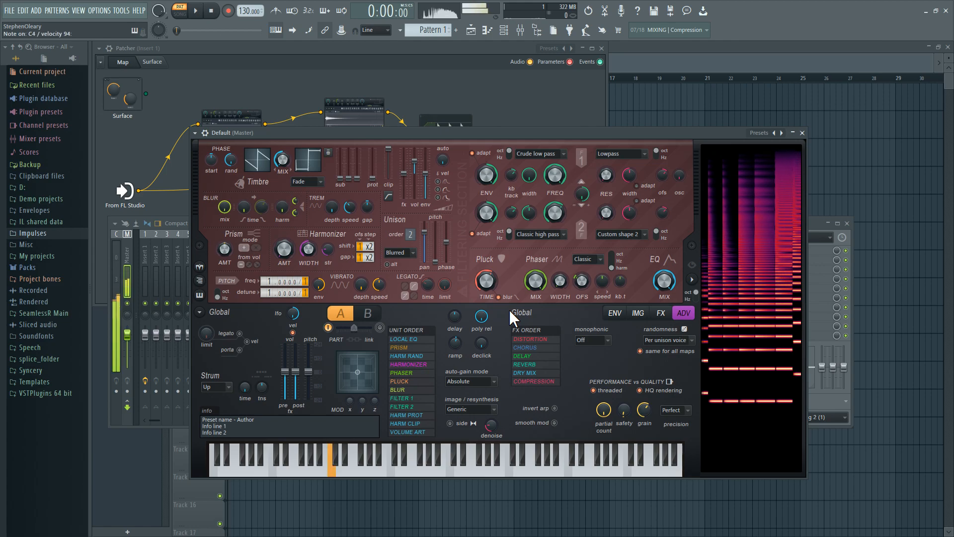
Edit the pluck shape, bending its curve inward and outward with test notes, and readjust the time blur decay.
click(614, 312)
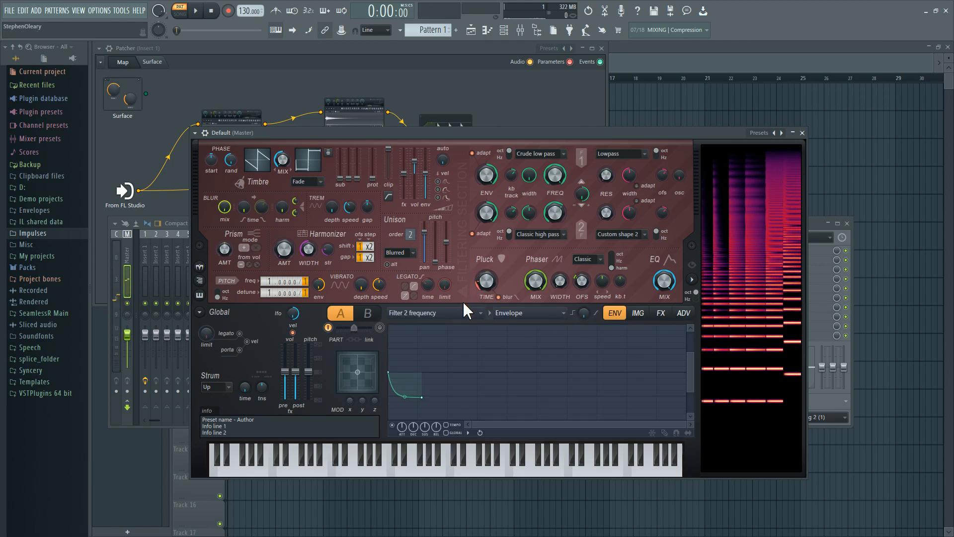
click(472, 312)
click(609, 351)
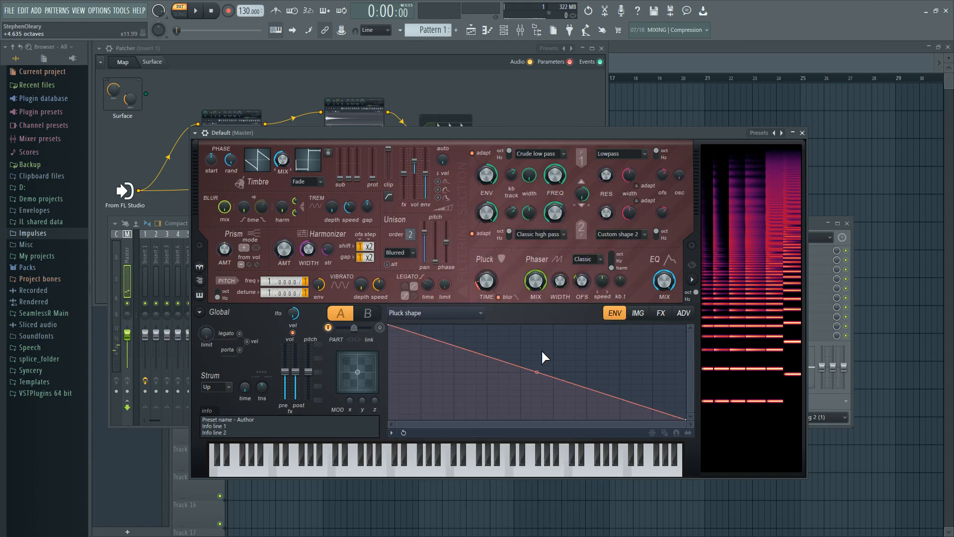
drag(541, 375, 536, 402)
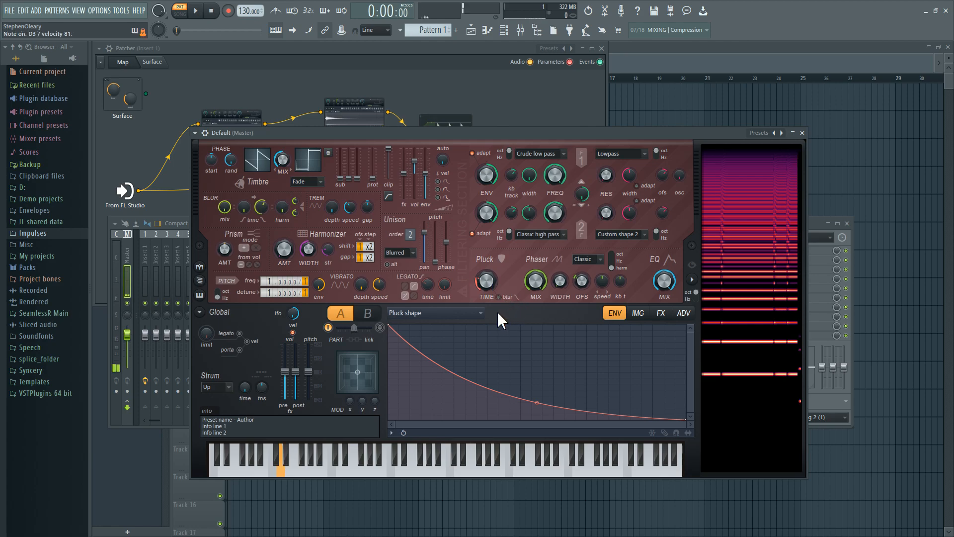
drag(537, 403, 537, 347)
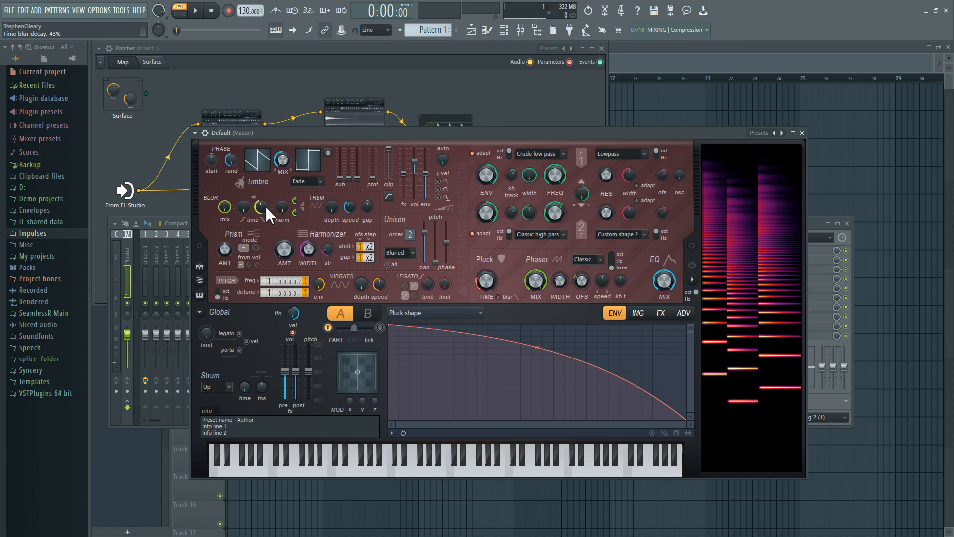
drag(265, 206, 265, 195)
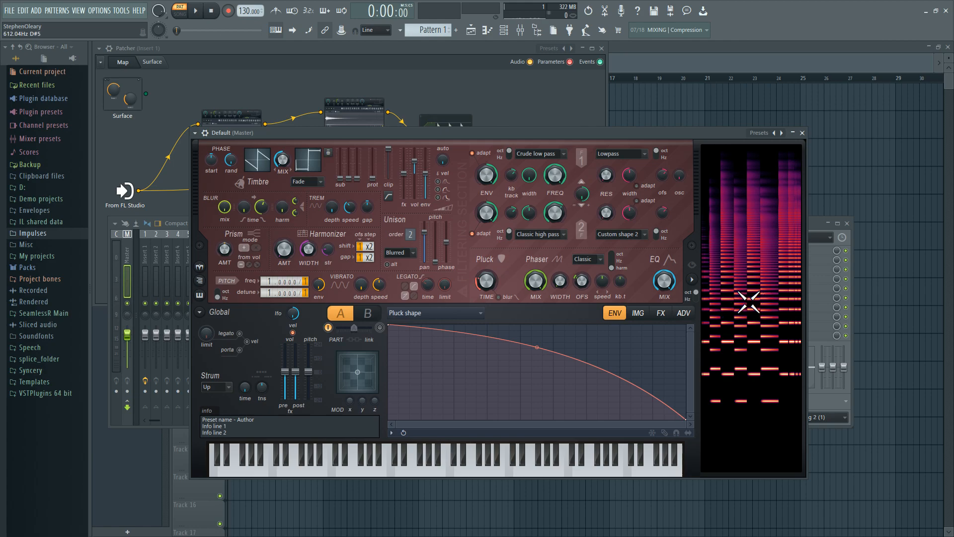
Close the Default Harmor, bring up the Harmor on Insert 1 and move it down to uncover the Patcher map.
click(802, 134)
click(347, 298)
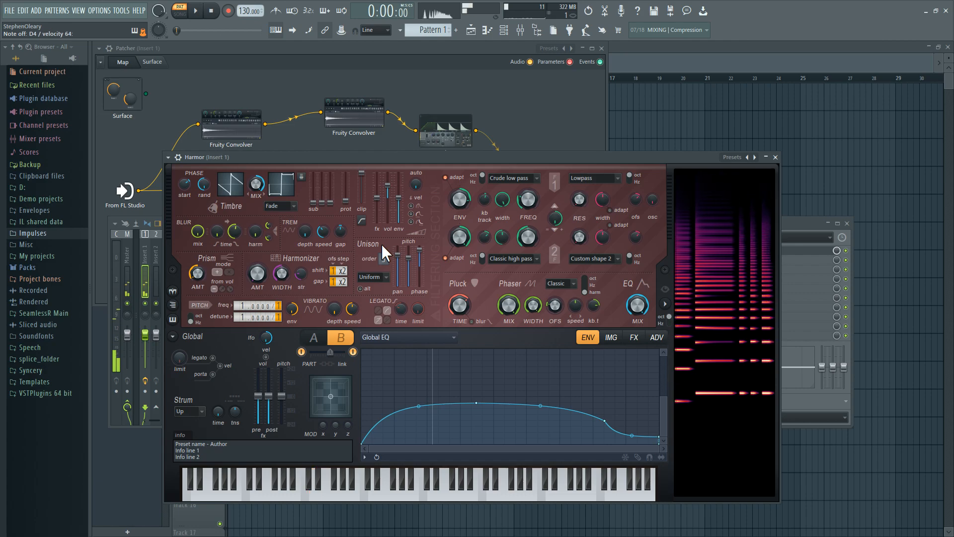
drag(459, 158, 476, 283)
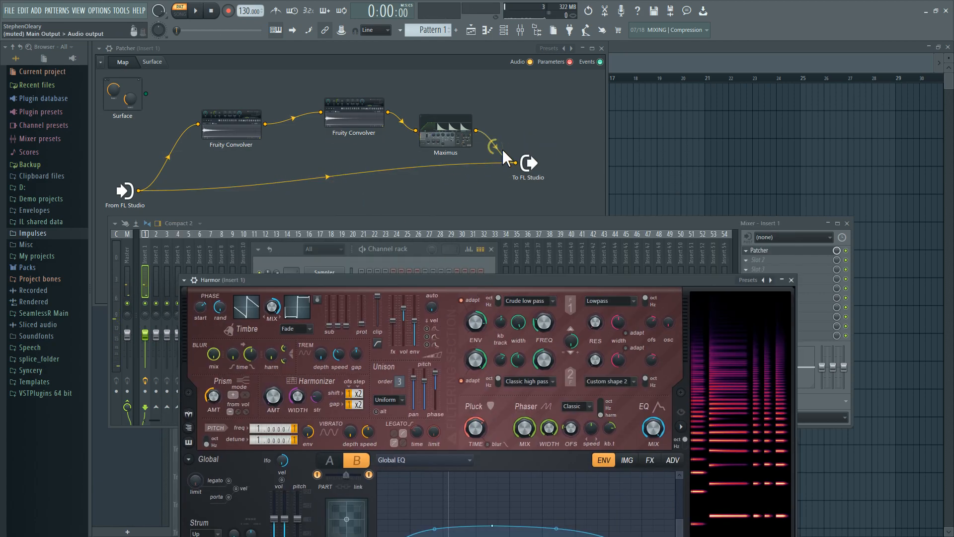
Toggle muting on the Patcher's dry and Maximus connections to the output, and bring the Insert 1 Harmor window forward.
click(316, 181)
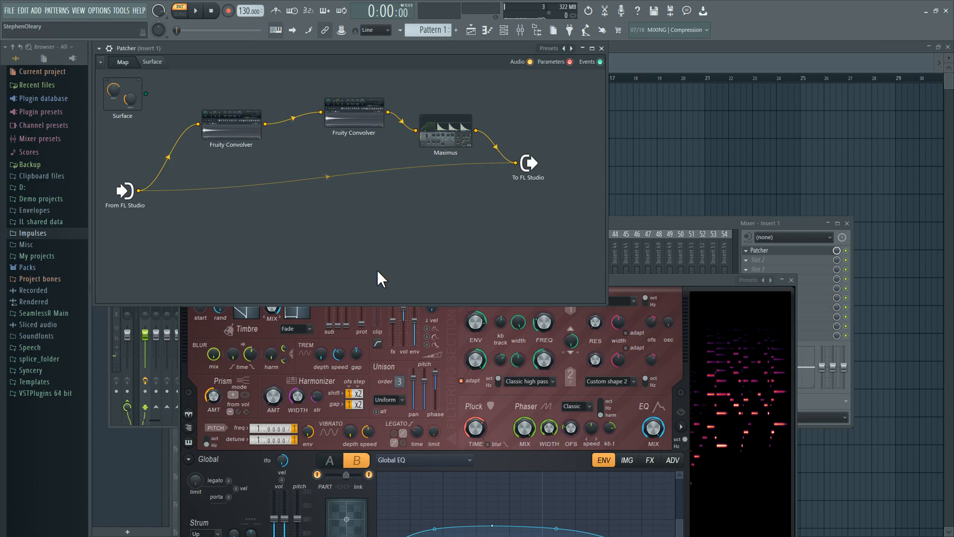
click(501, 449)
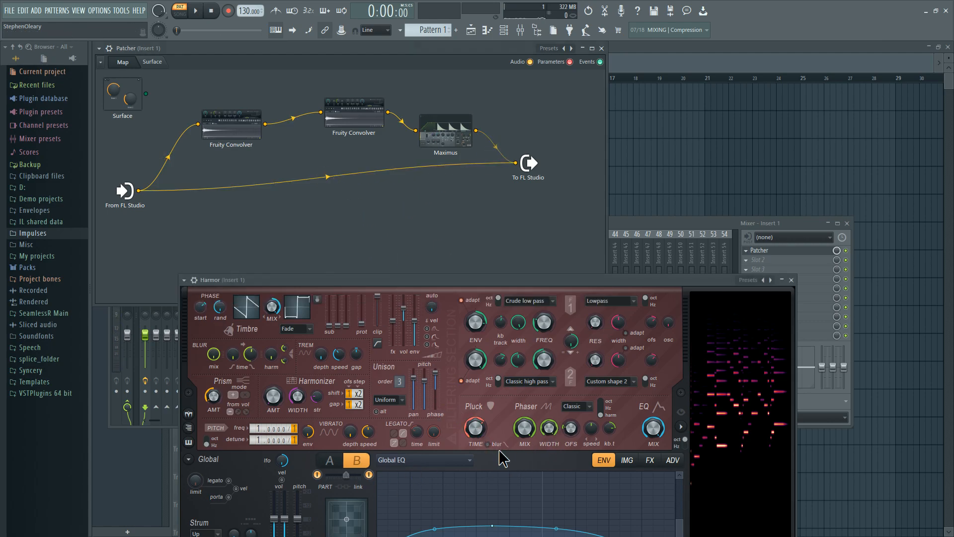
Move the Insert 1 Harmor up until its editor is fully visible, and compare the Global EQ curves of parts A and B.
drag(480, 281, 480, 178)
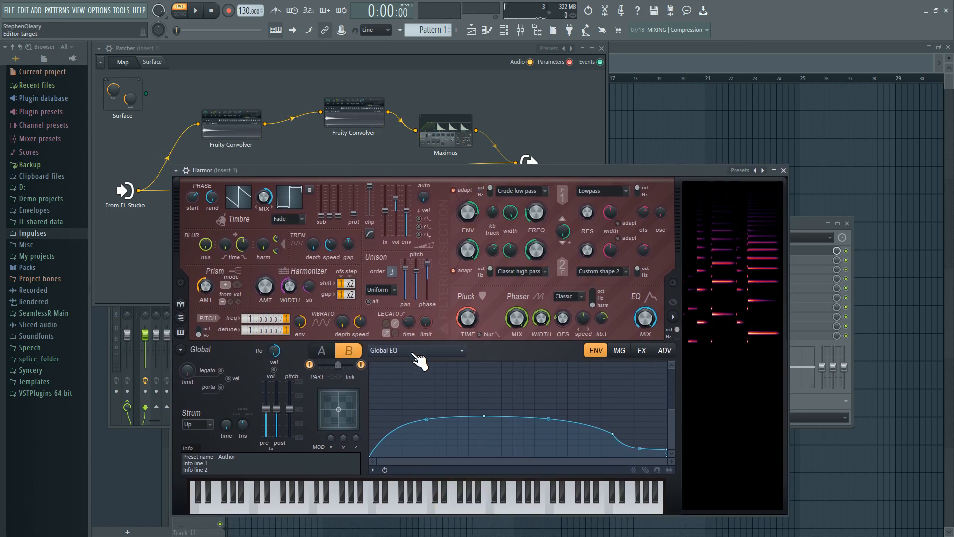
click(322, 351)
click(352, 350)
click(321, 357)
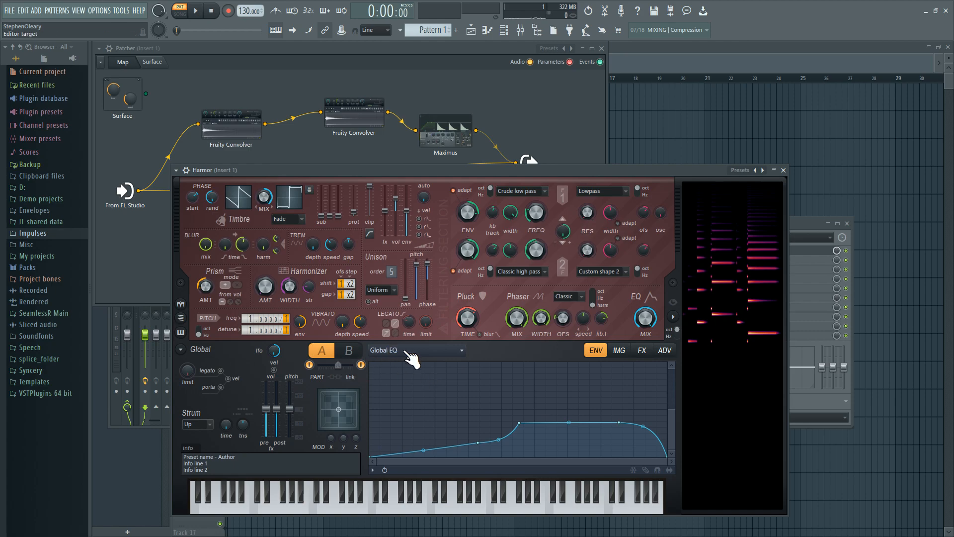
Bring up the keyboard mapping of part A's unison pitch thickness in the envelope editor.
right_click(429, 264)
click(439, 283)
right_click(421, 272)
click(434, 291)
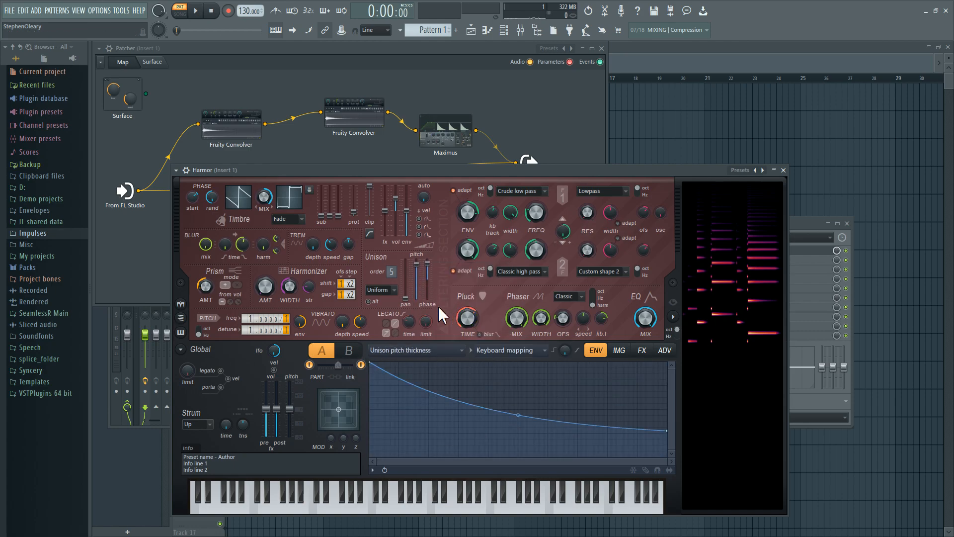
Examine the phaser width keyboard mapping and the phaser offset articulation of part A.
right_click(544, 320)
click(568, 343)
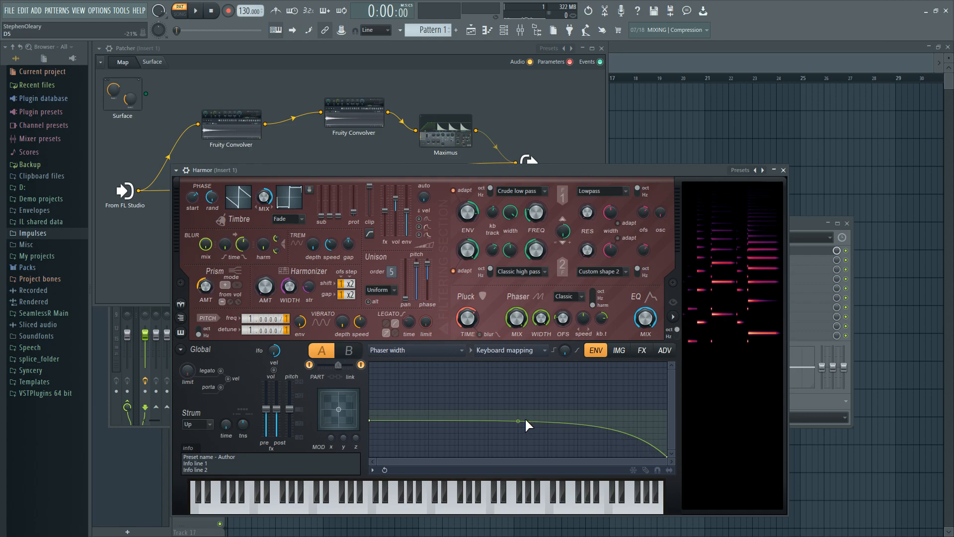
right_click(556, 317)
click(574, 342)
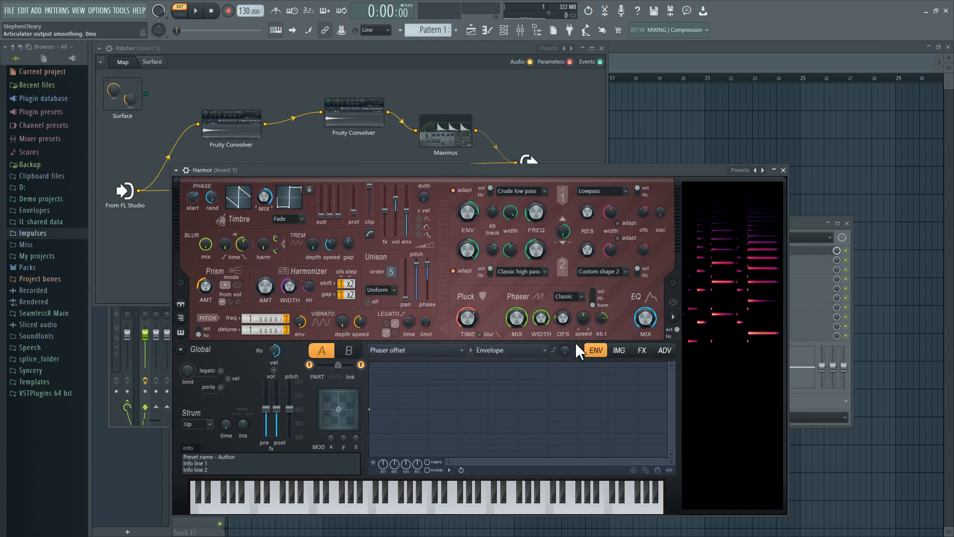
click(506, 353)
click(507, 355)
Examine the Filter 1 frequency envelope and the advanced settings with the unit order.
right_click(539, 217)
click(565, 254)
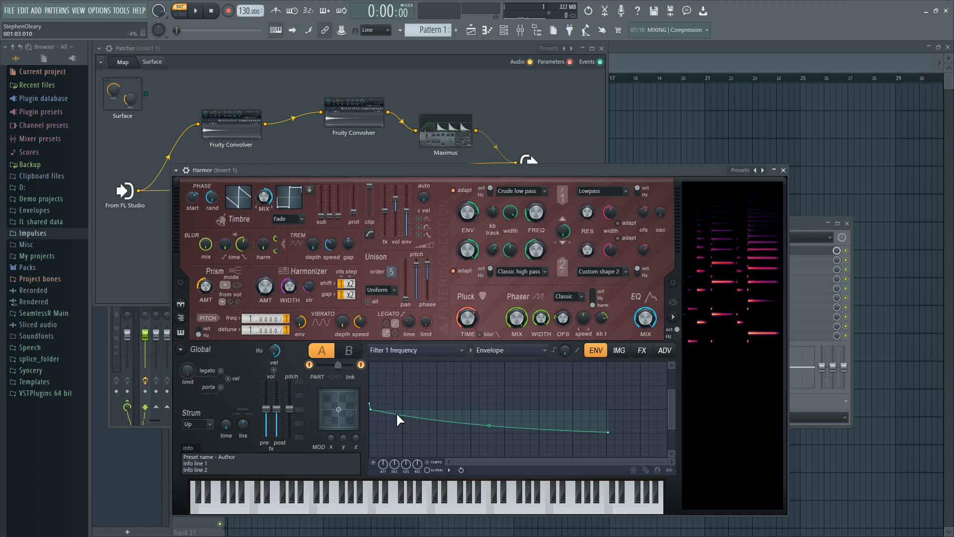
click(512, 350)
click(517, 355)
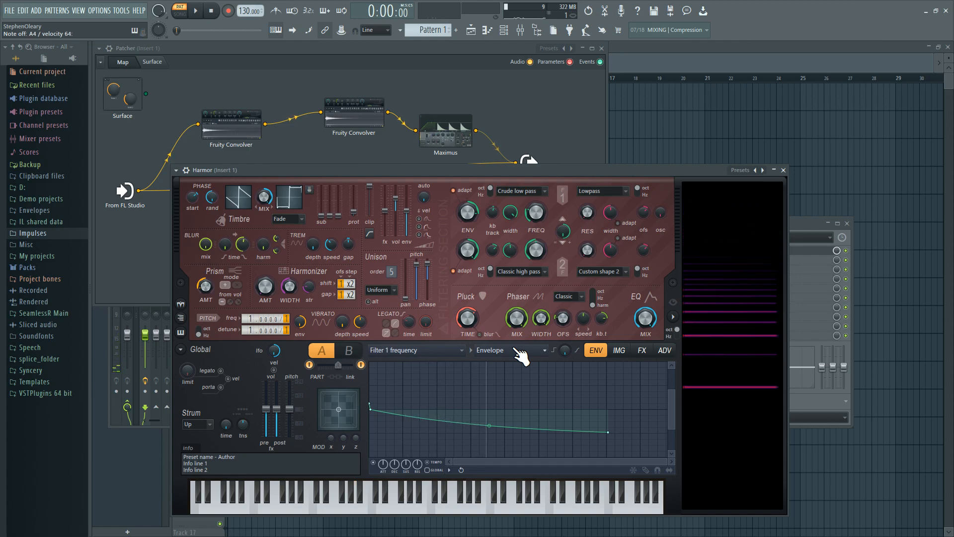
click(664, 351)
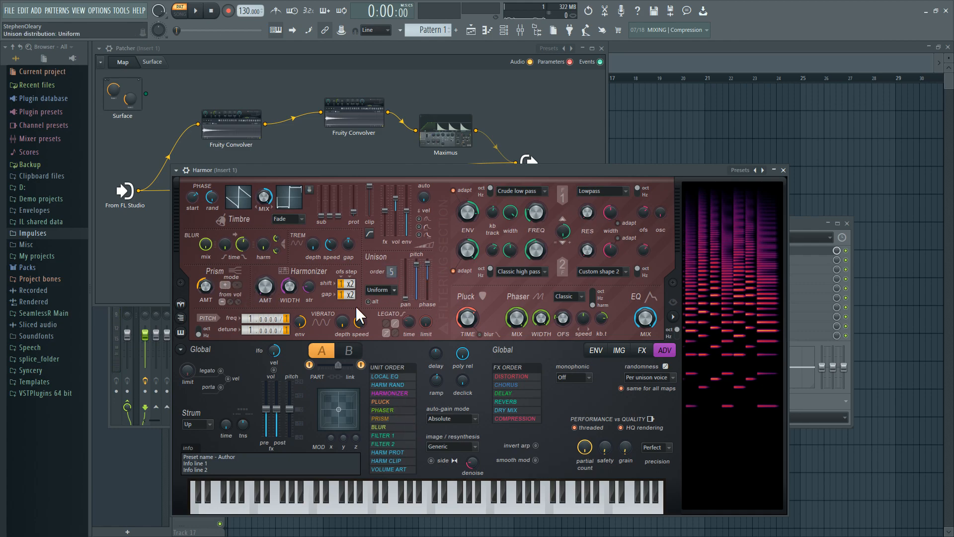
Return to the envelope editor in part B and view the keyboard mapping and envelope of its unison pitch thickness.
click(597, 351)
click(359, 349)
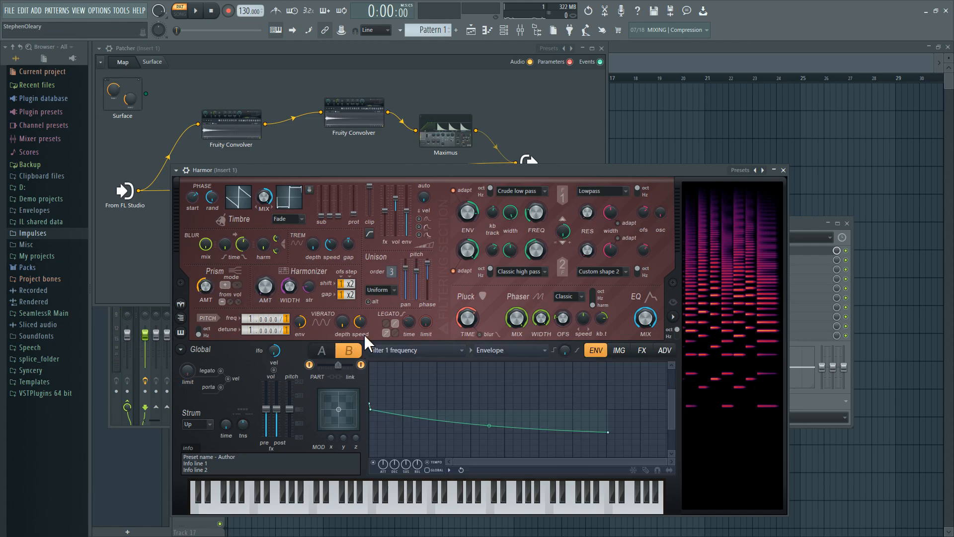
right_click(418, 274)
click(438, 292)
click(510, 350)
click(515, 384)
click(515, 350)
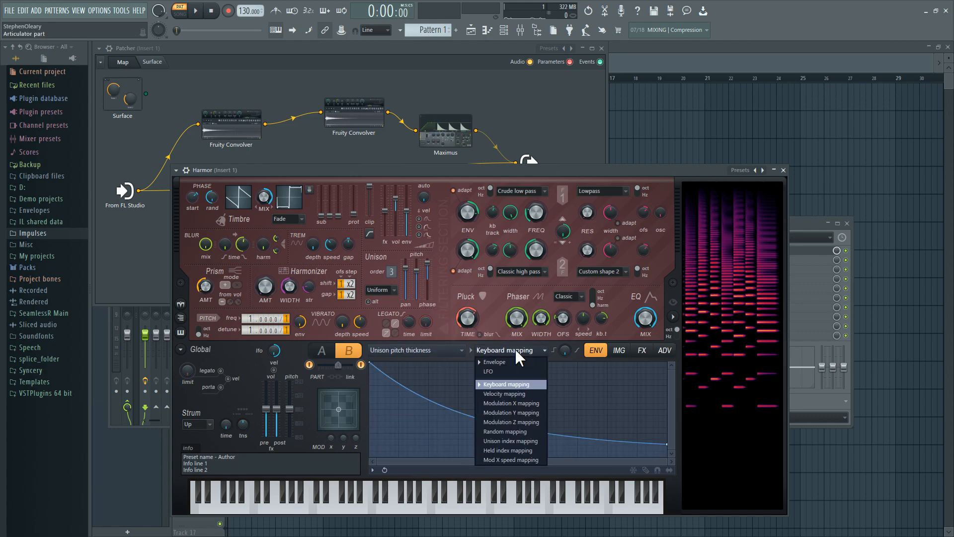
click(518, 362)
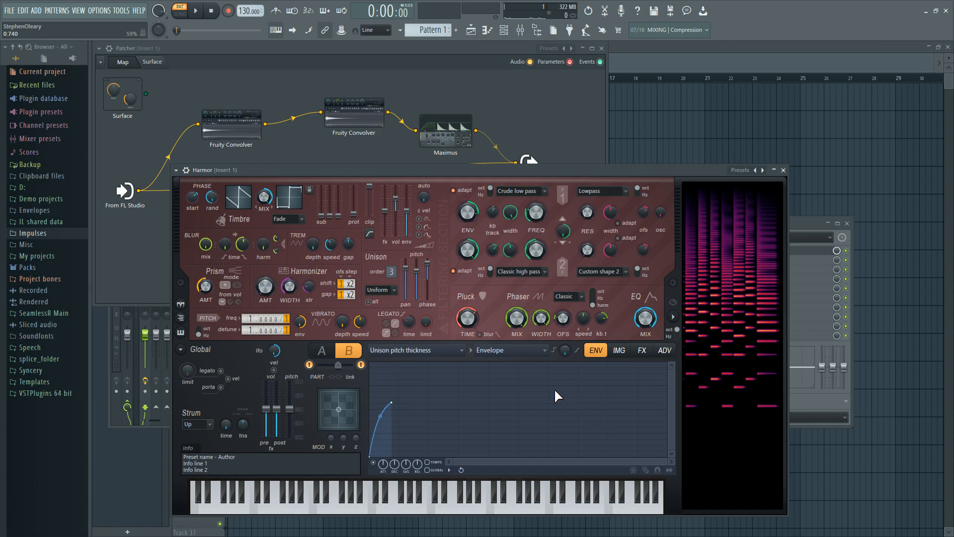
Compare the unison and prism settings of parts A and B while playing test notes.
click(323, 353)
click(347, 355)
click(322, 350)
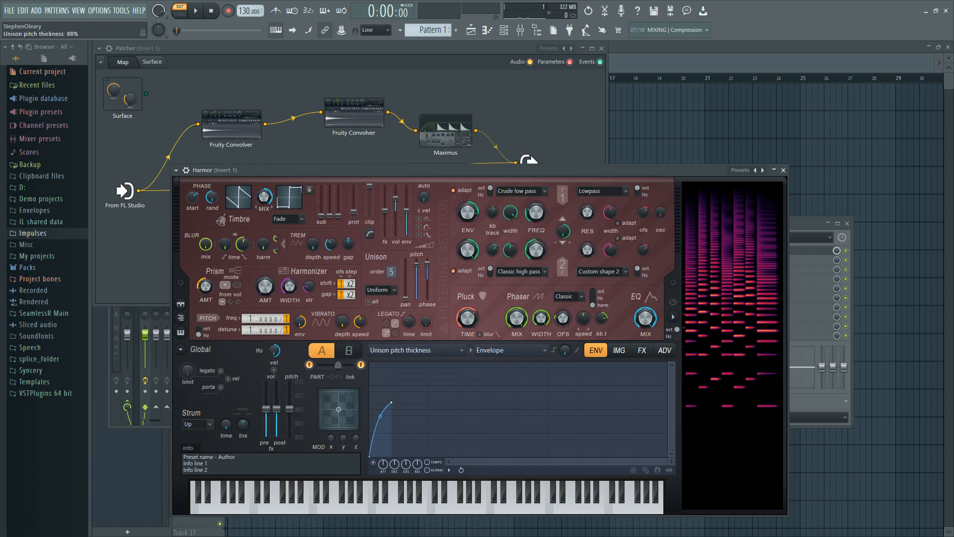
click(349, 351)
drag(207, 282, 207, 270)
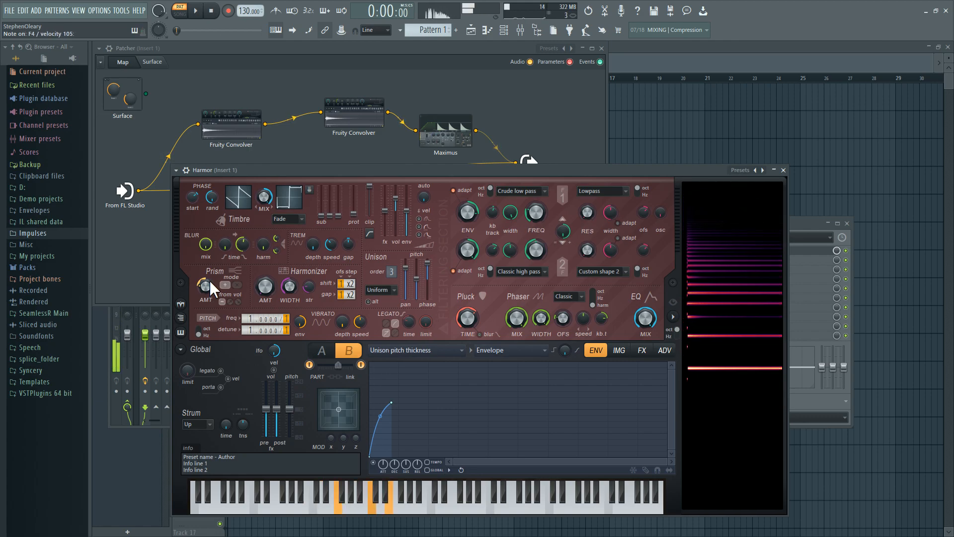
click(322, 350)
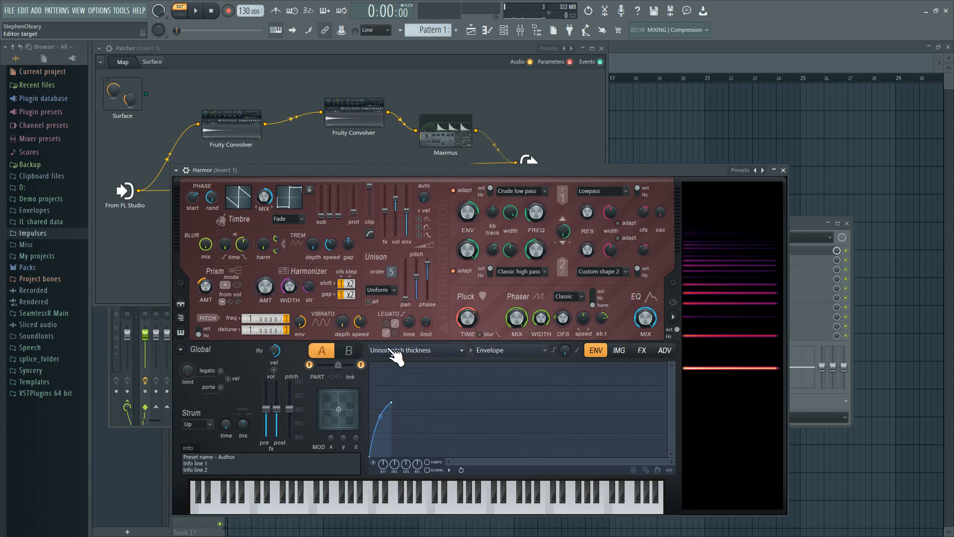
Select part B and show the keyboard mapping of its Pitch articulation in the editor.
click(380, 350)
click(318, 350)
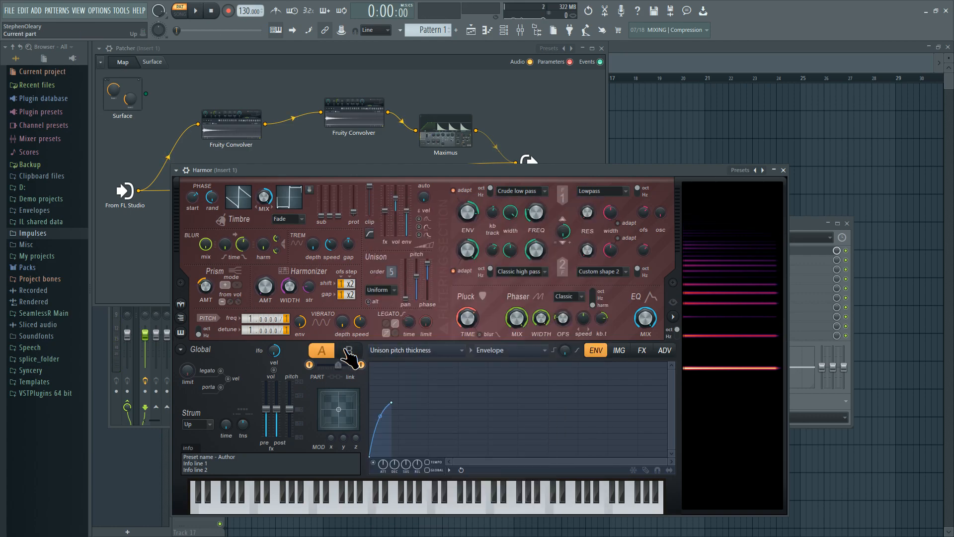
click(349, 351)
click(392, 350)
click(428, 472)
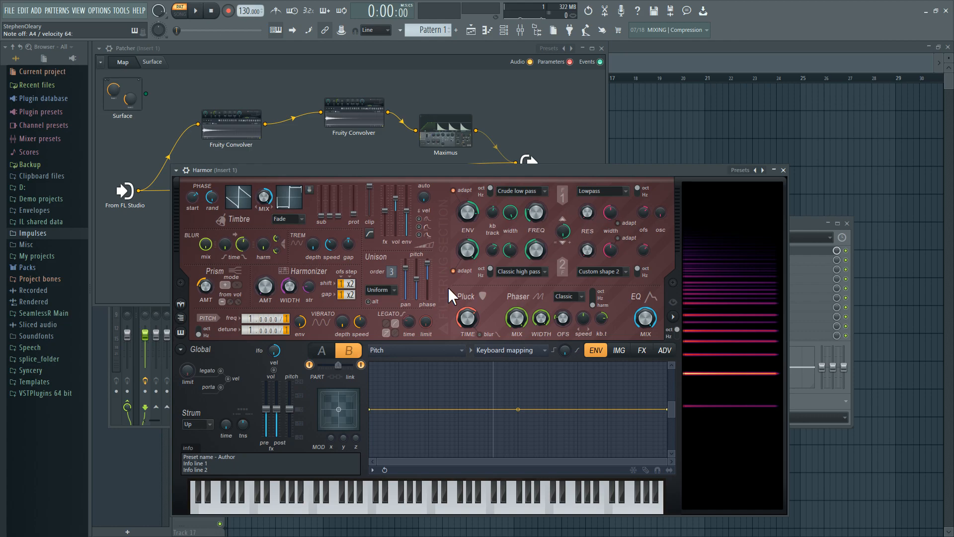
Compare the Pitch keyboard mapping between parts A and B, and bring up part A's prism amount keyboard mapping.
click(348, 352)
click(349, 351)
click(321, 351)
click(349, 351)
click(321, 350)
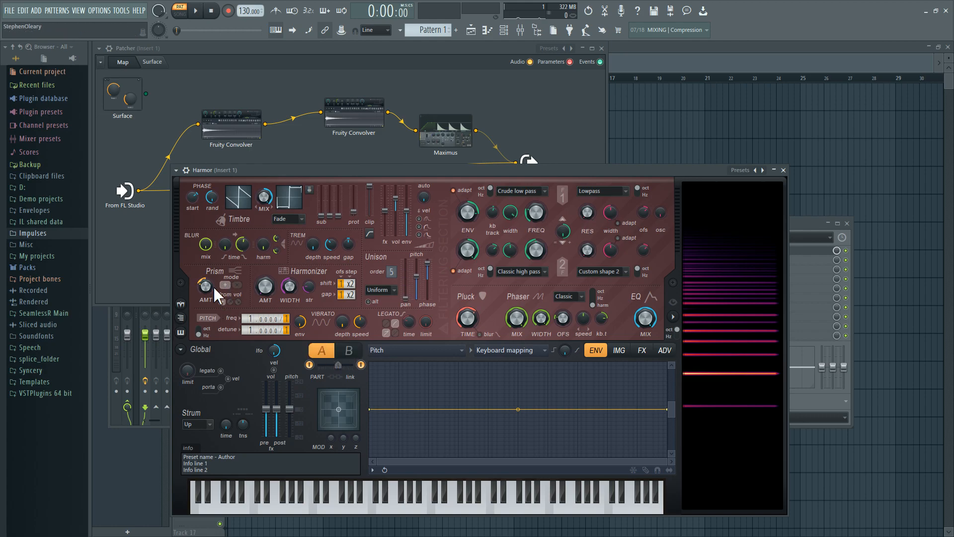
right_click(204, 286)
click(217, 310)
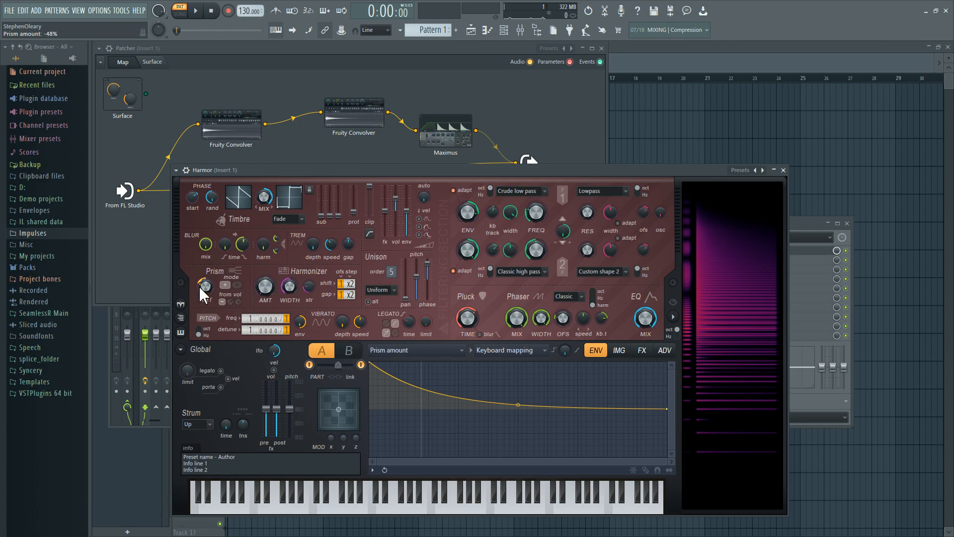
View the Harmonic prism shape in parts A and B, and switch the editor target to Harmonic unison pitch.
click(446, 350)
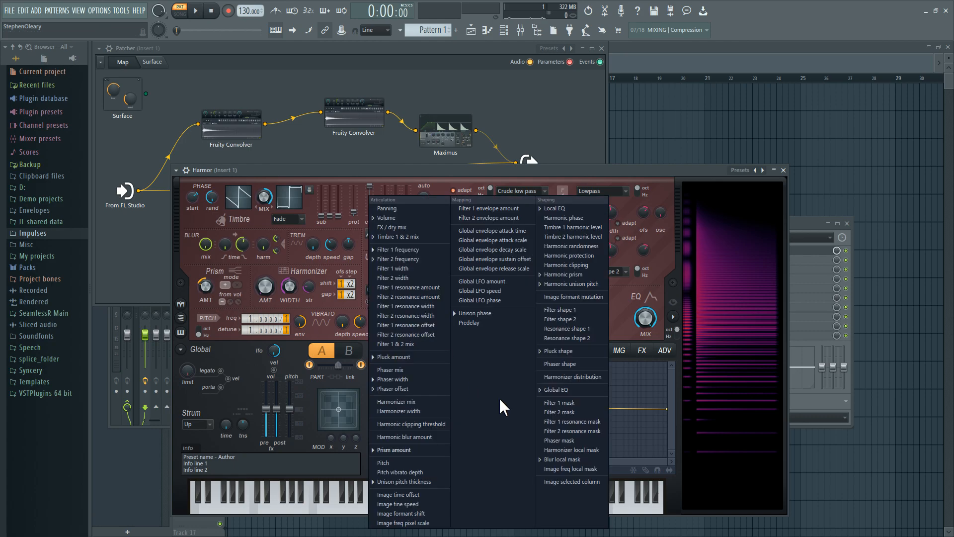
click(580, 276)
click(348, 350)
click(413, 352)
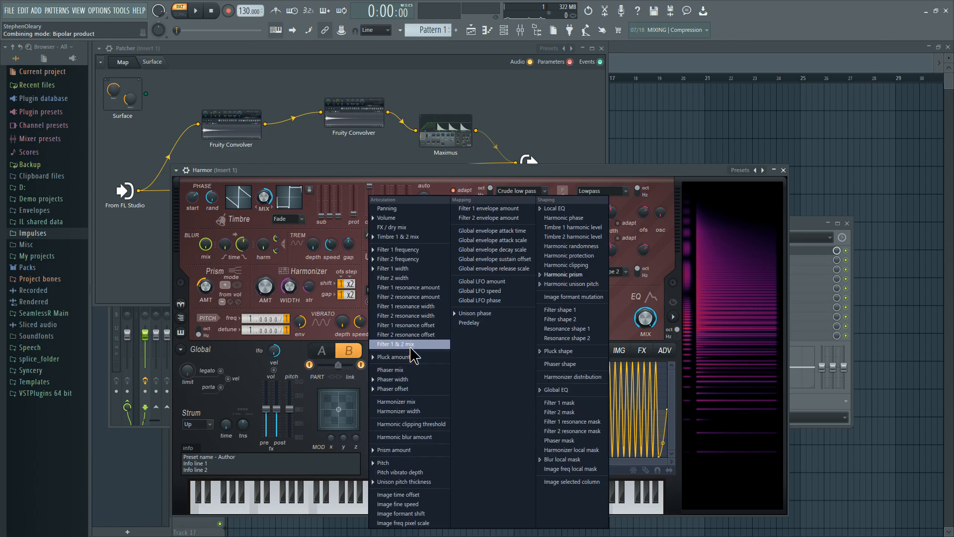
click(597, 283)
Compare the Harmonic unison pitch curves of parts A and B, and look through the list of editor targets.
click(322, 353)
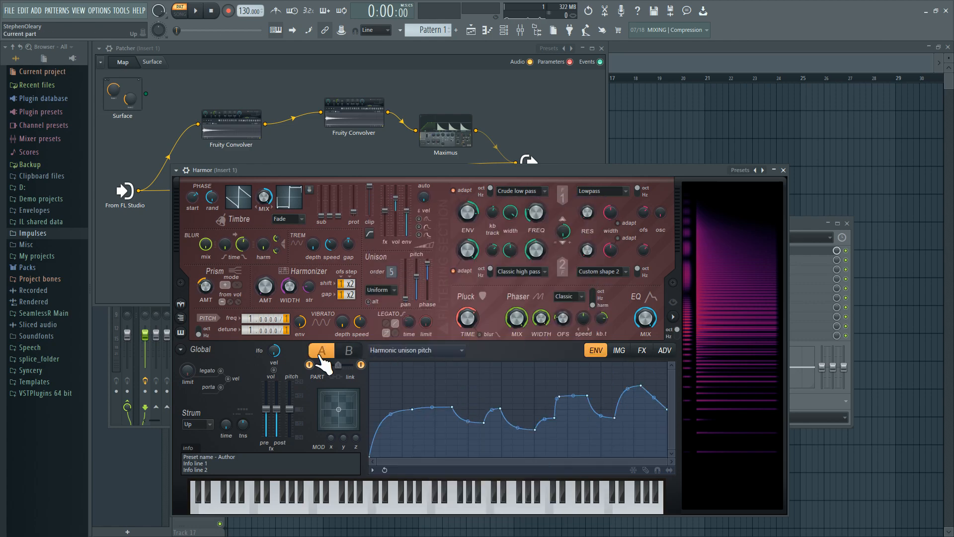
click(409, 352)
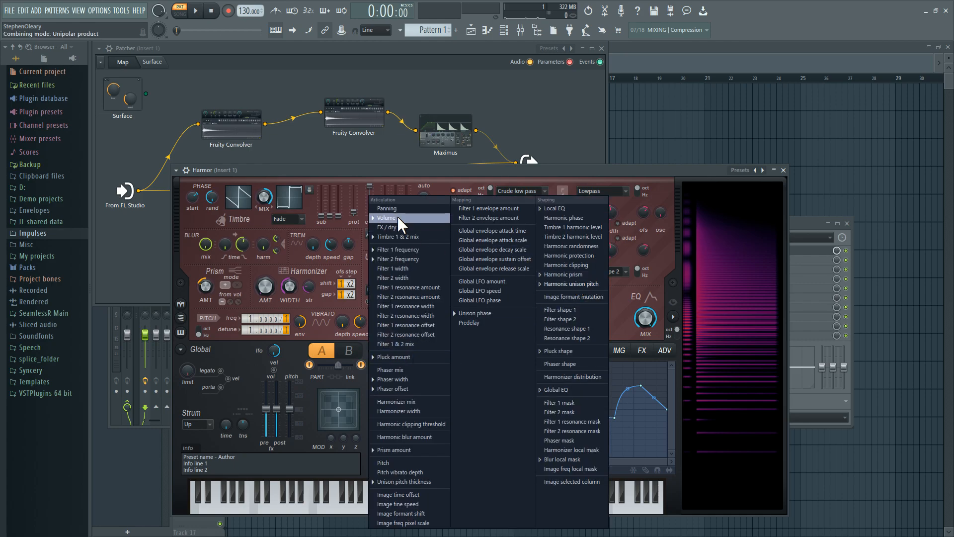
click(331, 175)
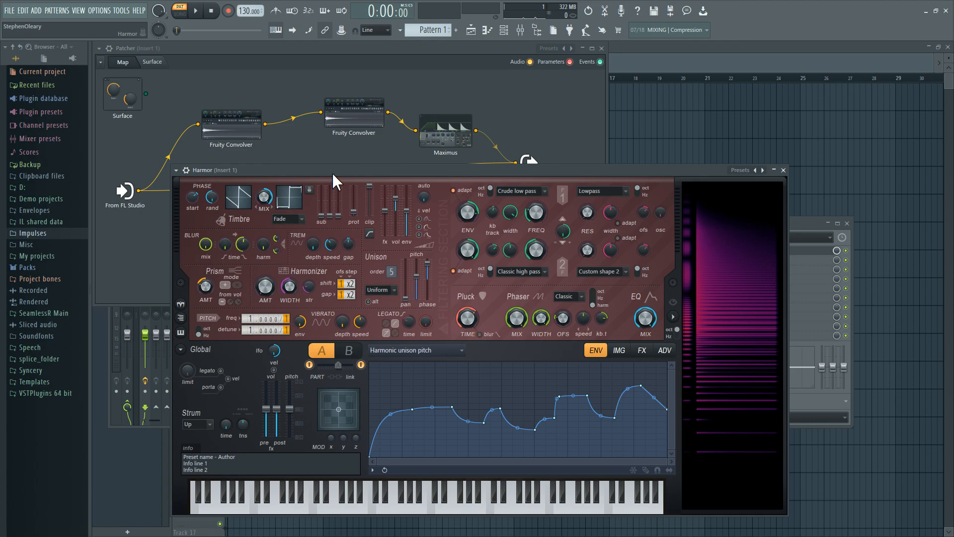
click(339, 348)
click(325, 350)
click(348, 350)
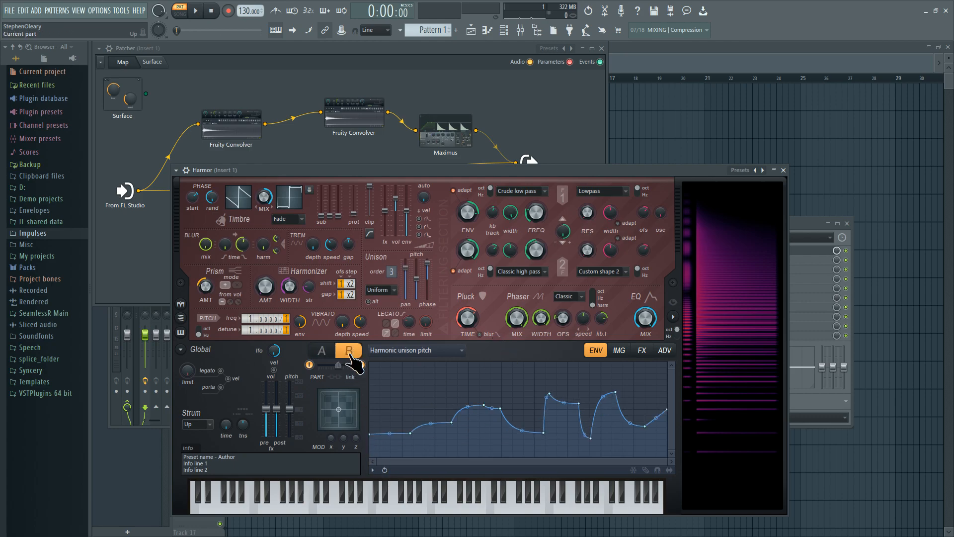
click(323, 351)
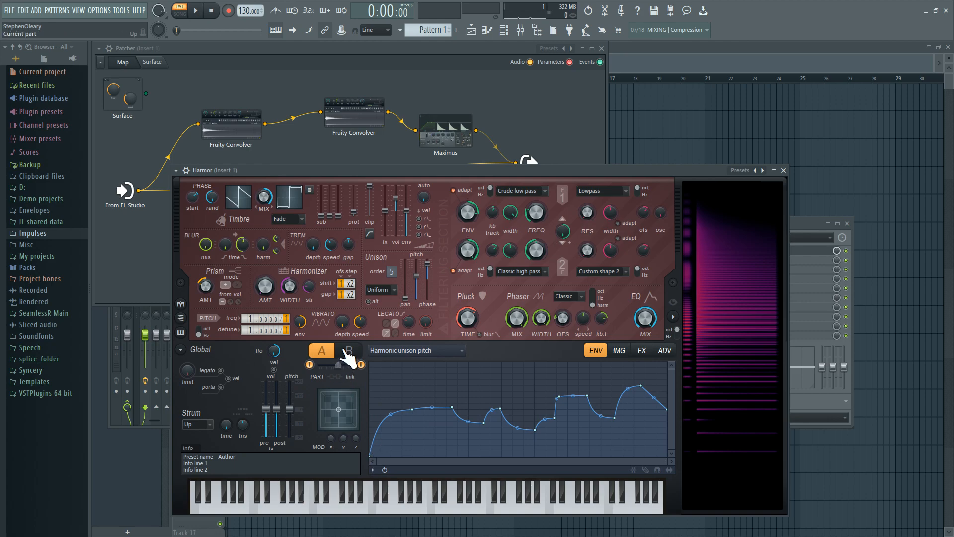
click(348, 351)
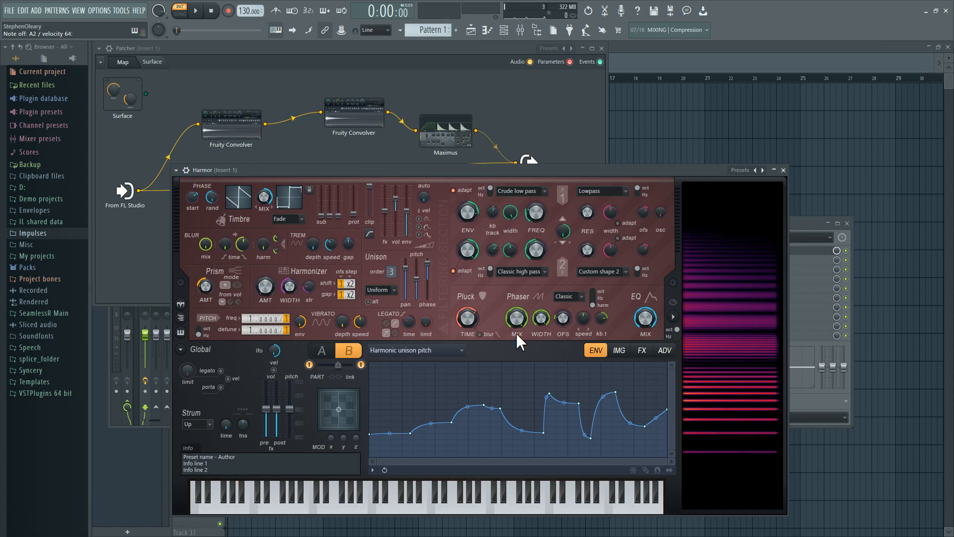
Move the Harmor window slightly, select part A and show the Keyboard mapping of its unison pitch thickness again.
mouse_move(370, 163)
mouse_down()
mouse_move(377, 175)
mouse_move(377, 166)
mouse_up()
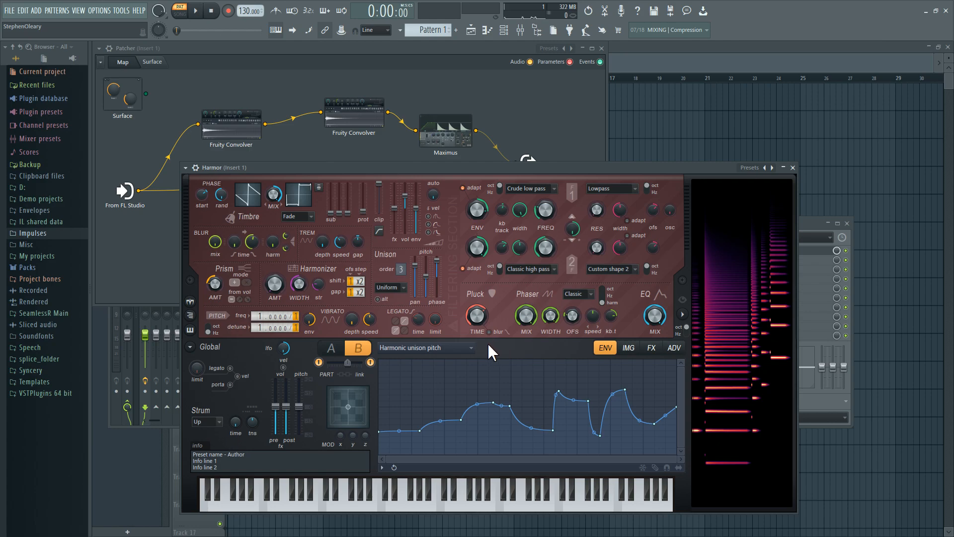
click(331, 348)
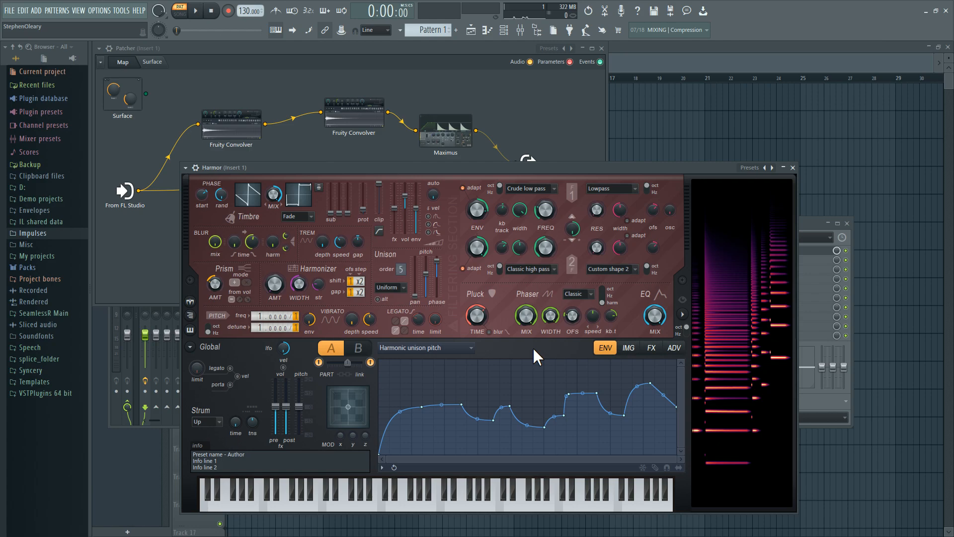
right_click(425, 275)
click(436, 299)
click(502, 347)
click(517, 383)
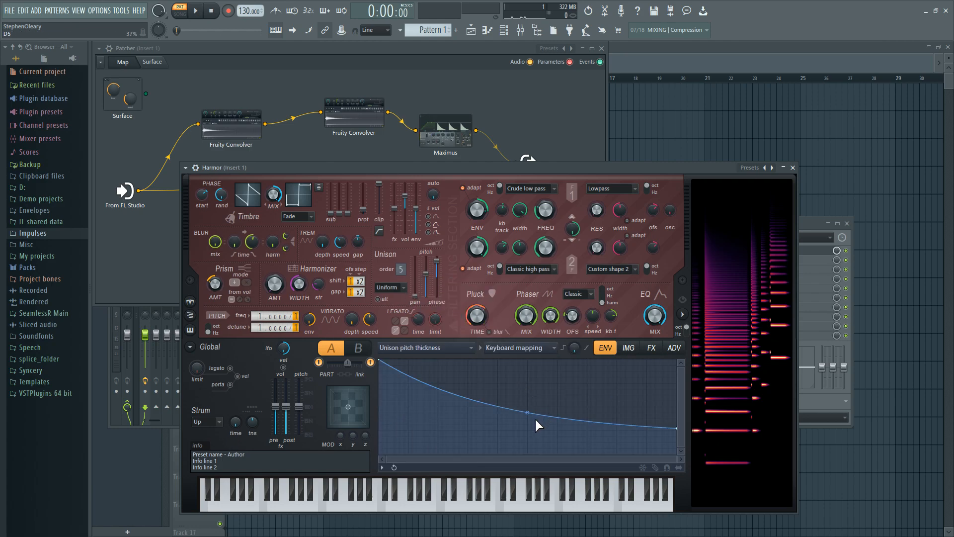
Bend part B's unison pitch thickness keyboard mapping curve outward, and straighten it into a line while playing test notes.
drag(527, 413, 527, 364)
click(365, 350)
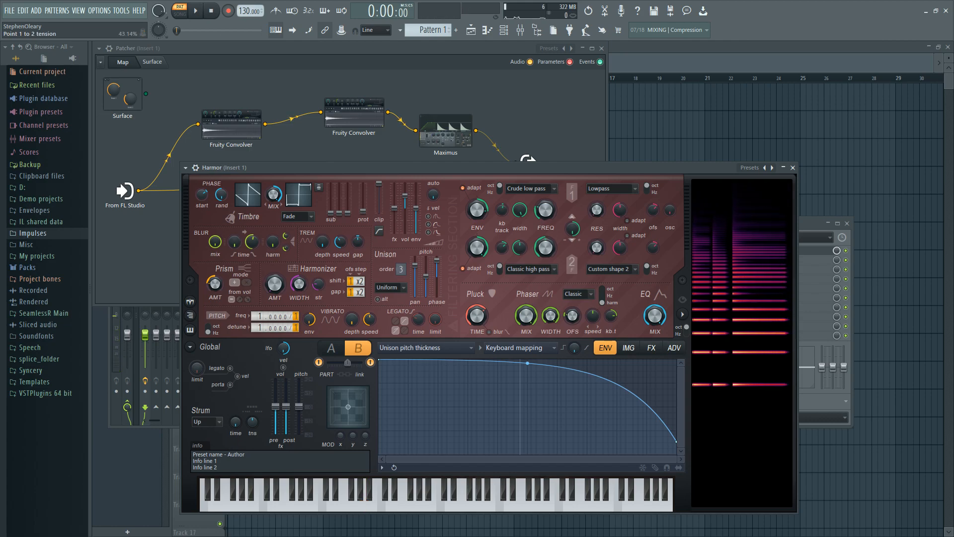
drag(527, 363, 527, 398)
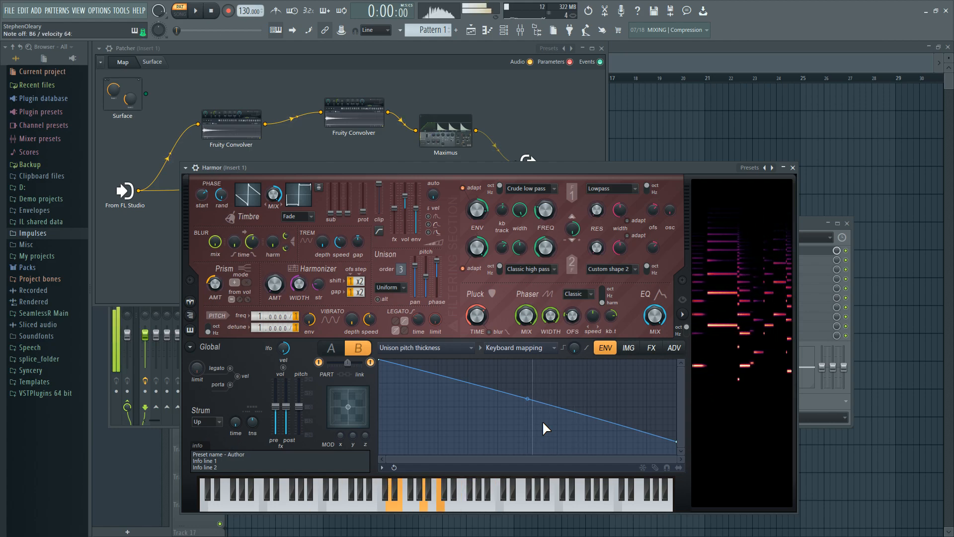
Close the Insert 1 Harmor, remove the Patcher's dry connection to the output and re-enable the Maximus connection to it.
click(792, 168)
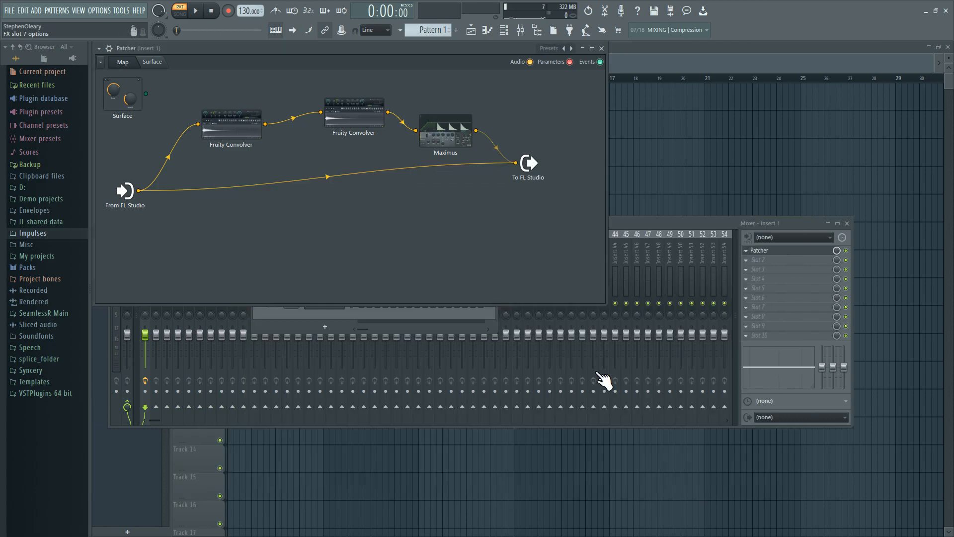
click(515, 162)
click(516, 162)
drag(475, 130, 515, 163)
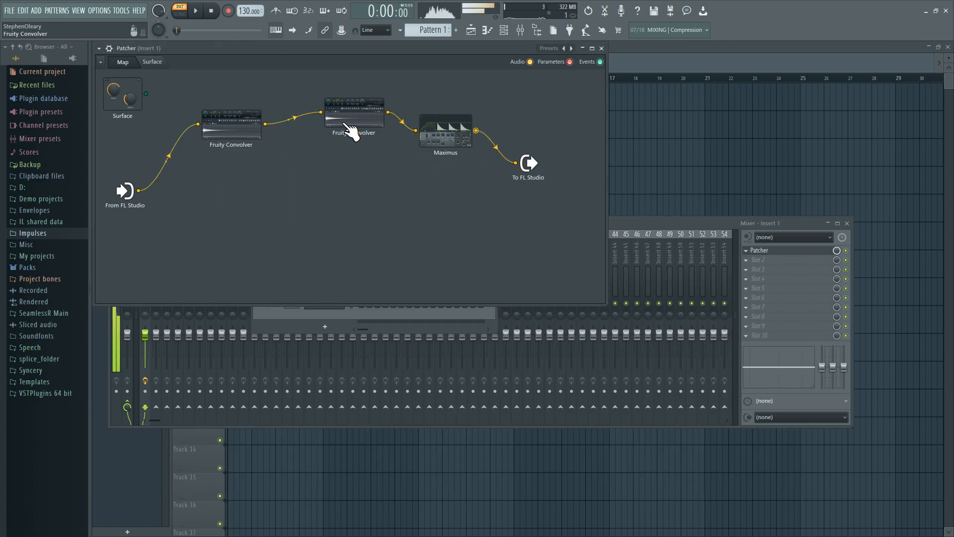
Move the first Fruity Convolver down, connect its output directly to To FL Studio, and open that convolver.
mouse_move(258, 137)
mouse_down()
mouse_move(246, 196)
mouse_move(515, 163)
mouse_up()
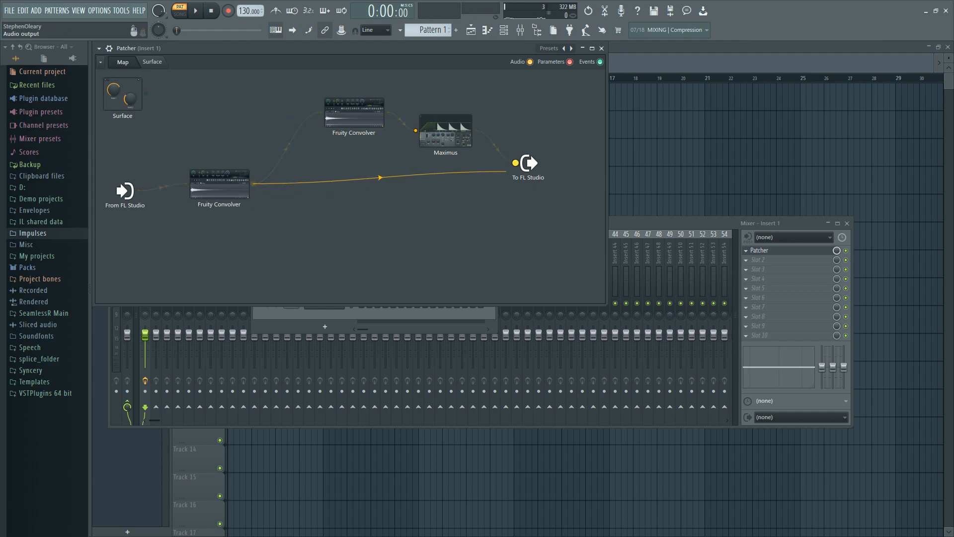
click(229, 187)
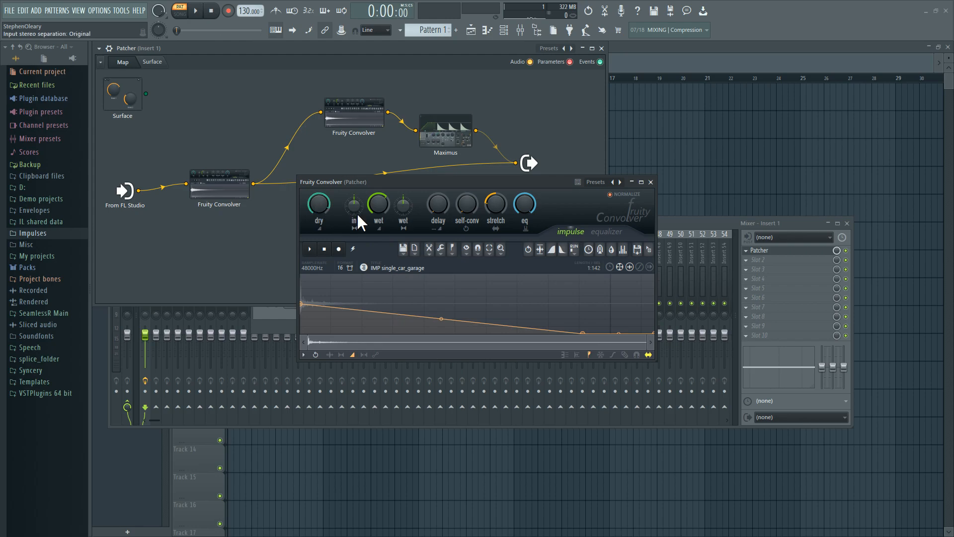
Remove the first Fruity Convolver's direct connection to To FL Studio and move the To FL Studio node up near Maximus.
click(650, 182)
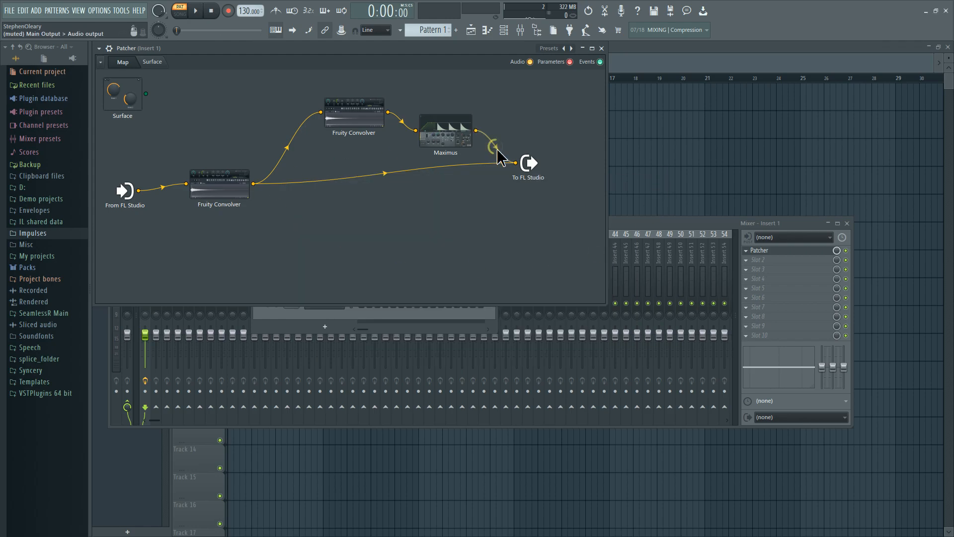
click(223, 187)
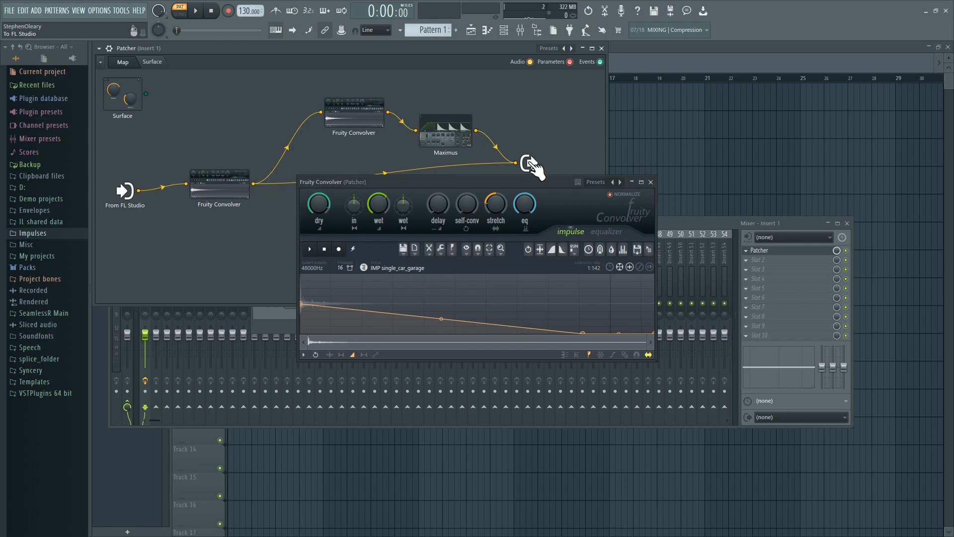
drag(519, 164, 476, 130)
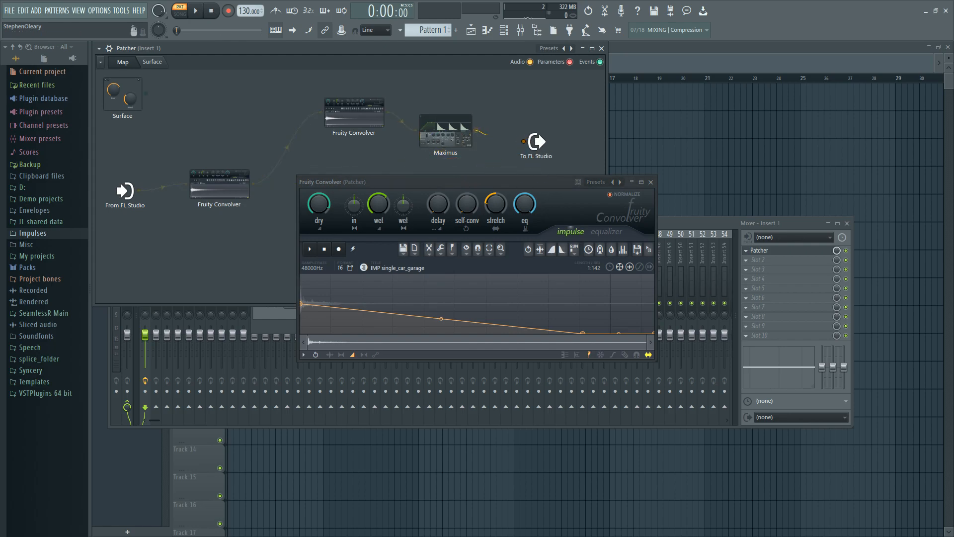
click(370, 116)
Lower the first Fruity Convolver's dry level to about -13.1 dB while playing notes, and raise it back.
click(221, 186)
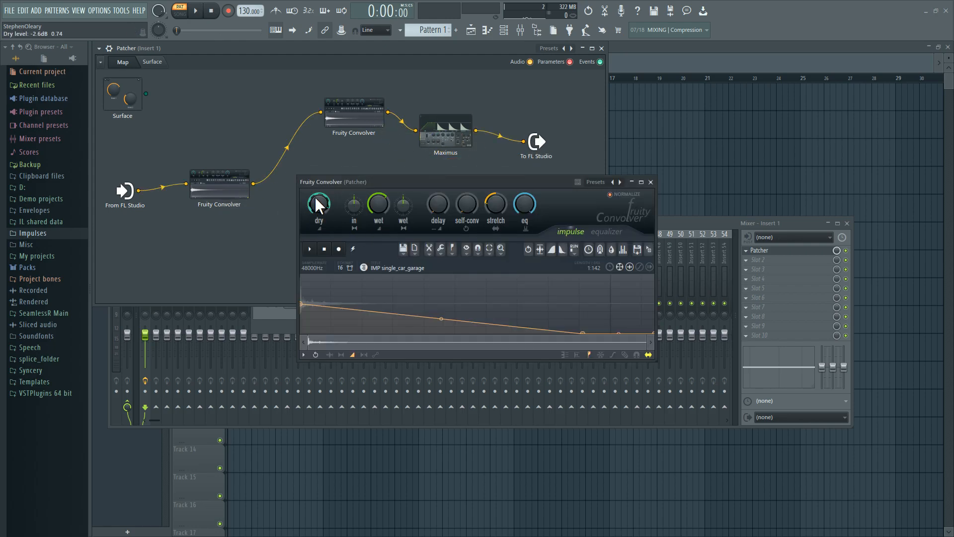
drag(318, 204, 318, 235)
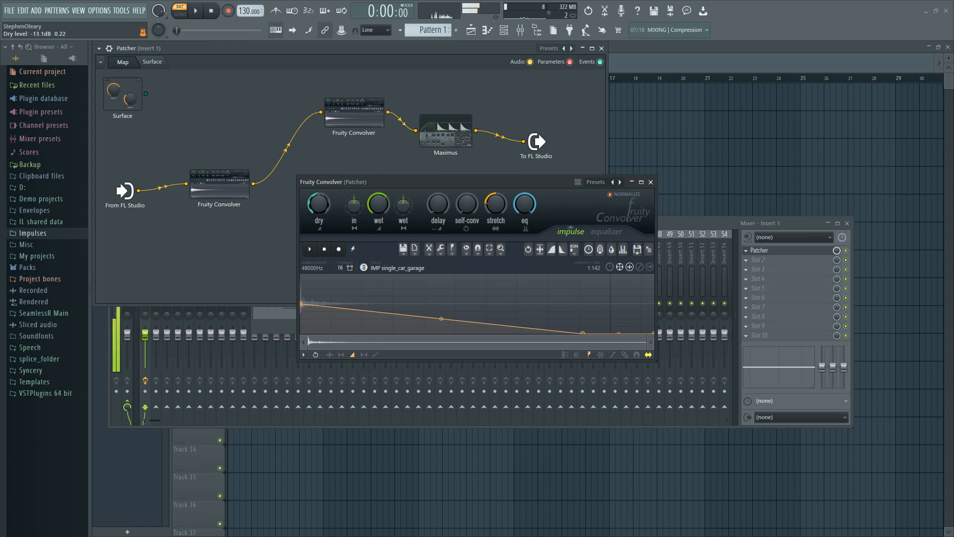
drag(320, 222, 320, 210)
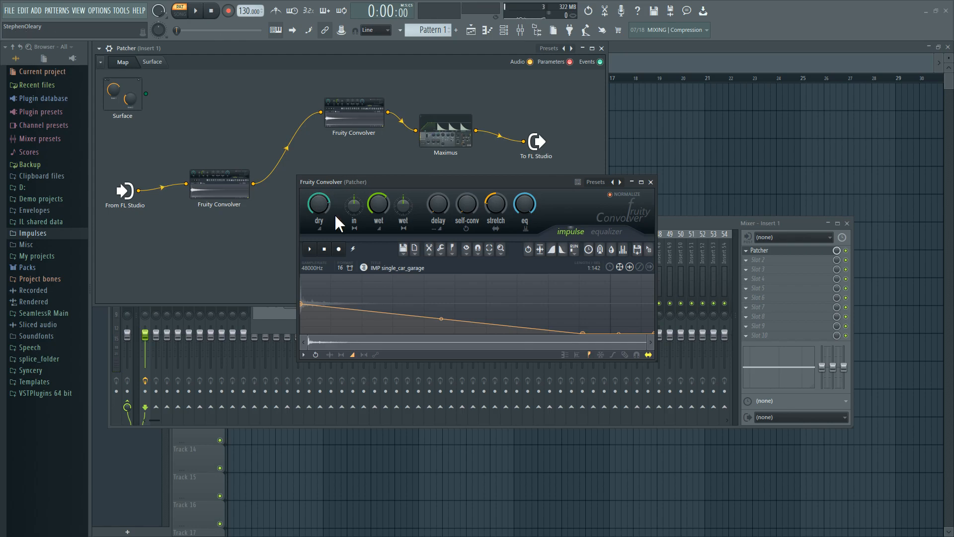
Examine the first Fruity Convolver's equalizer curve, and the second convolver's equalizer and impulse views.
click(604, 232)
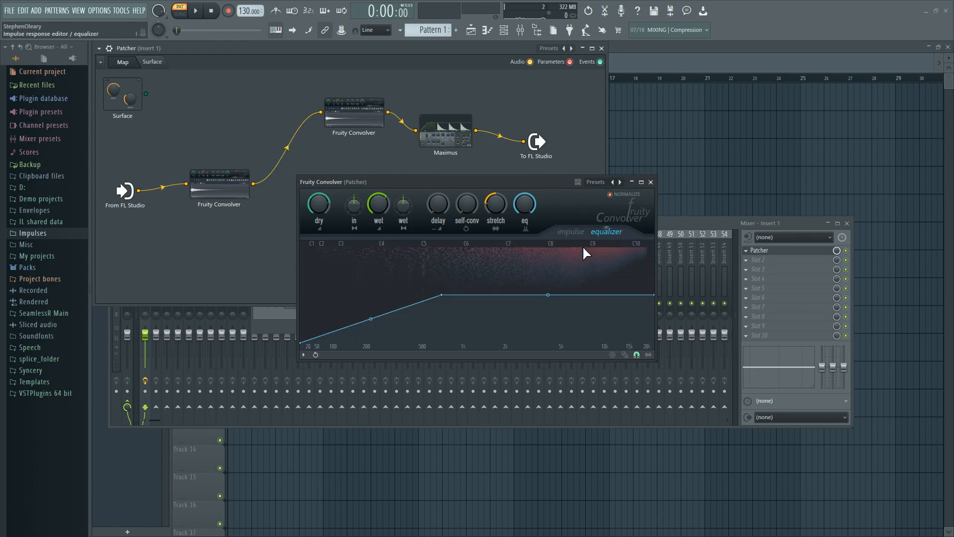
click(651, 182)
click(353, 124)
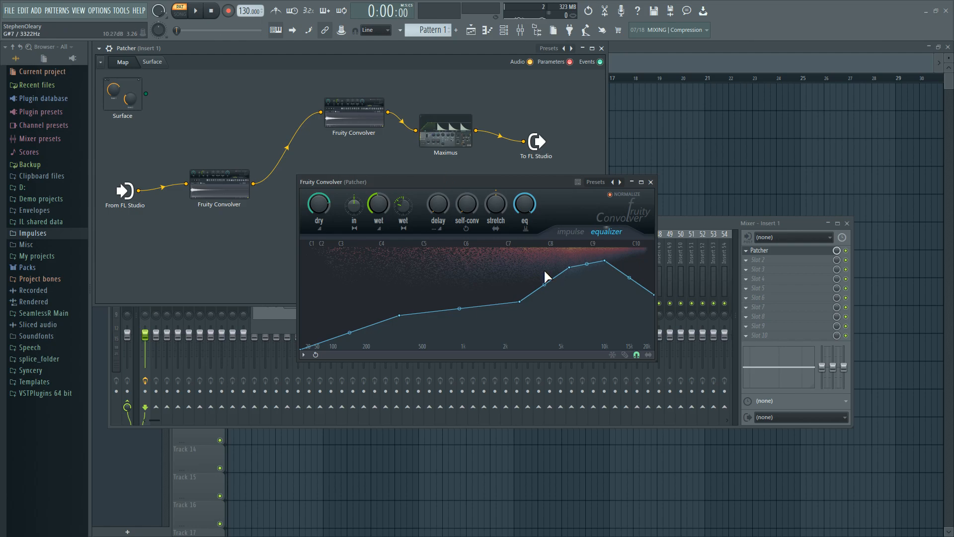
click(580, 234)
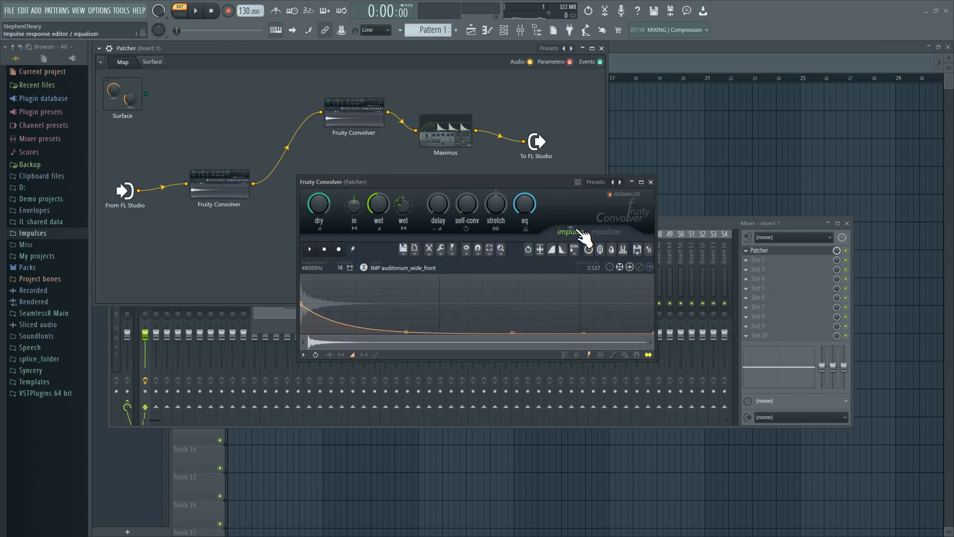
click(606, 232)
click(571, 232)
click(650, 182)
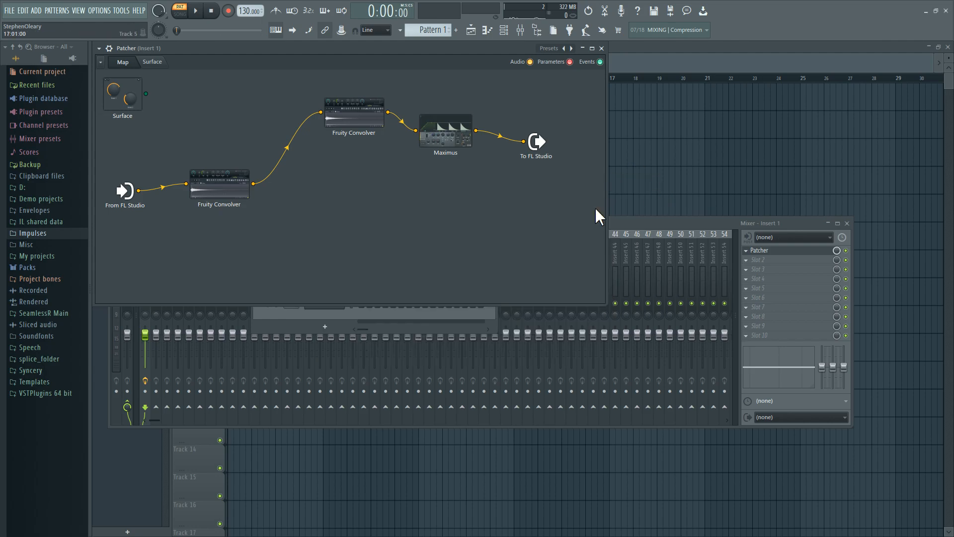
Open Maximus, examine its Bands and Monitor displays, and view the MID band.
double_click(450, 134)
click(610, 314)
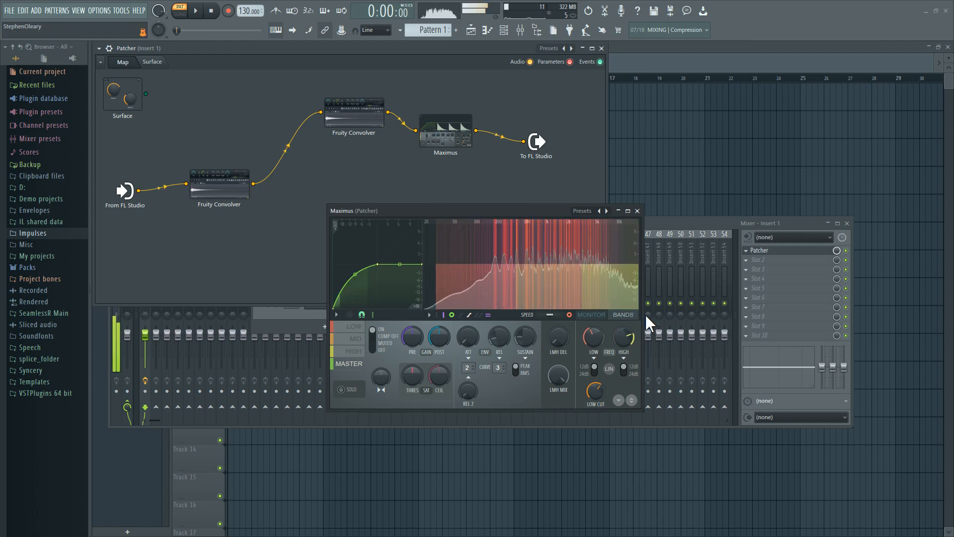
click(591, 314)
click(357, 338)
Select the LOW band in Maximus, reset its post gain to default while playing notes, and lower it again.
click(355, 328)
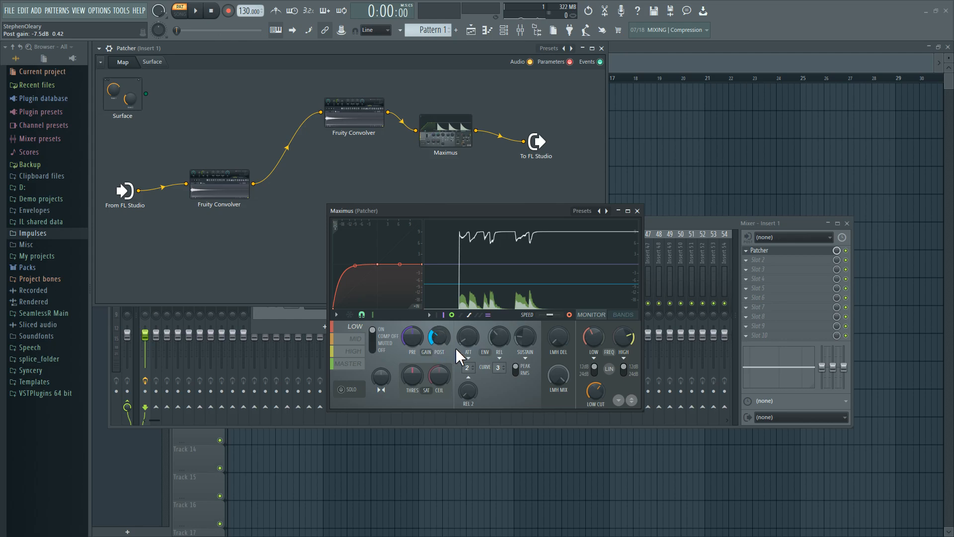
alt+click(443, 332)
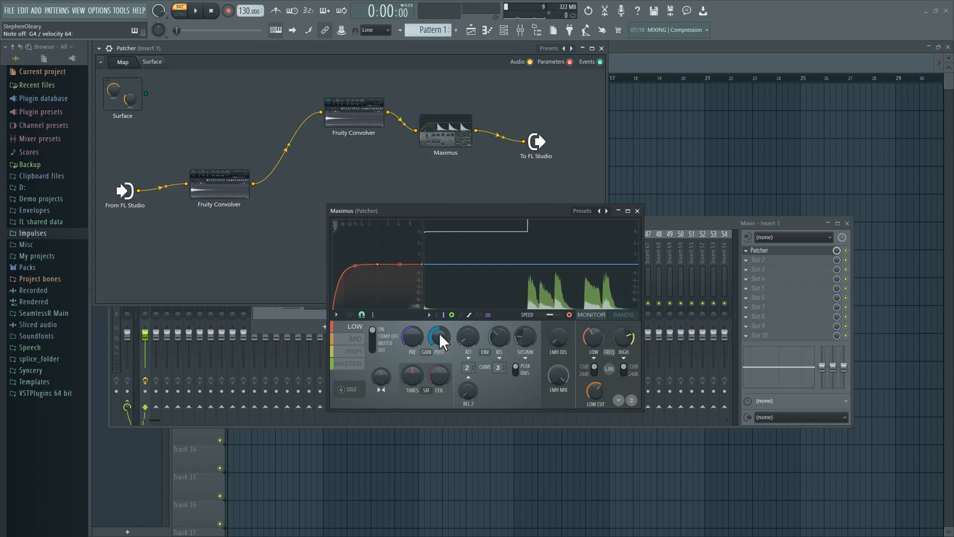
drag(439, 341, 439, 356)
View the HIGH and MASTER bands of Maximus and close it.
click(354, 351)
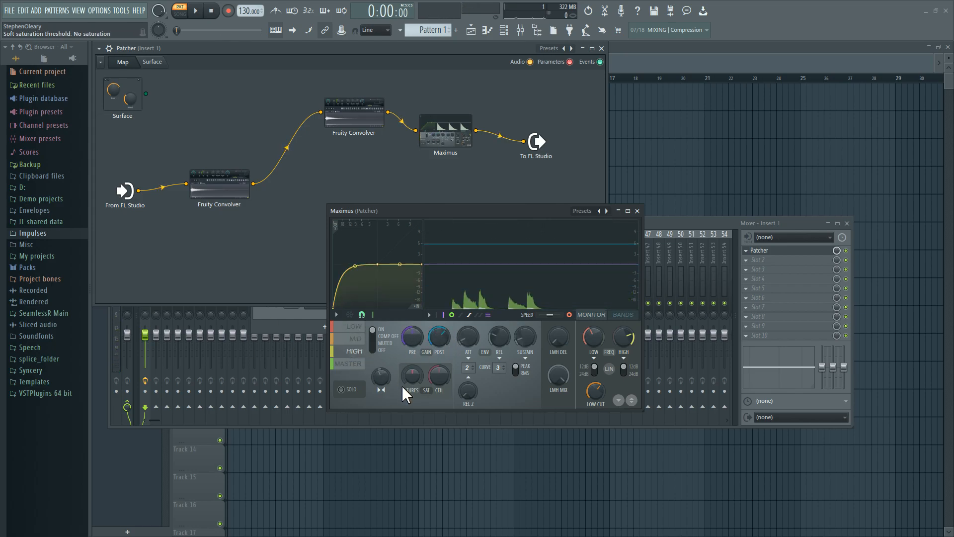
click(359, 366)
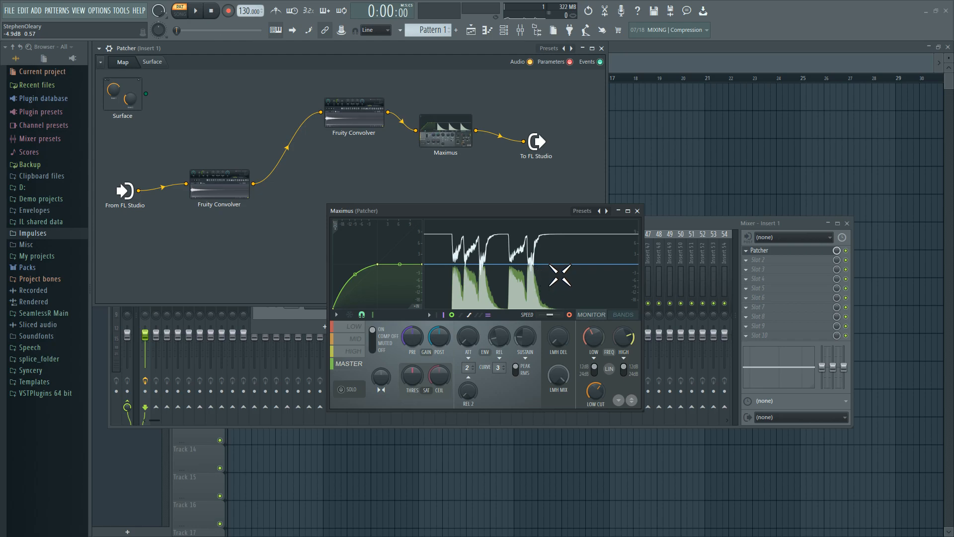
click(636, 211)
Reopen the Harmor channel from the Channel rack and move its window up over the Patcher.
click(451, 319)
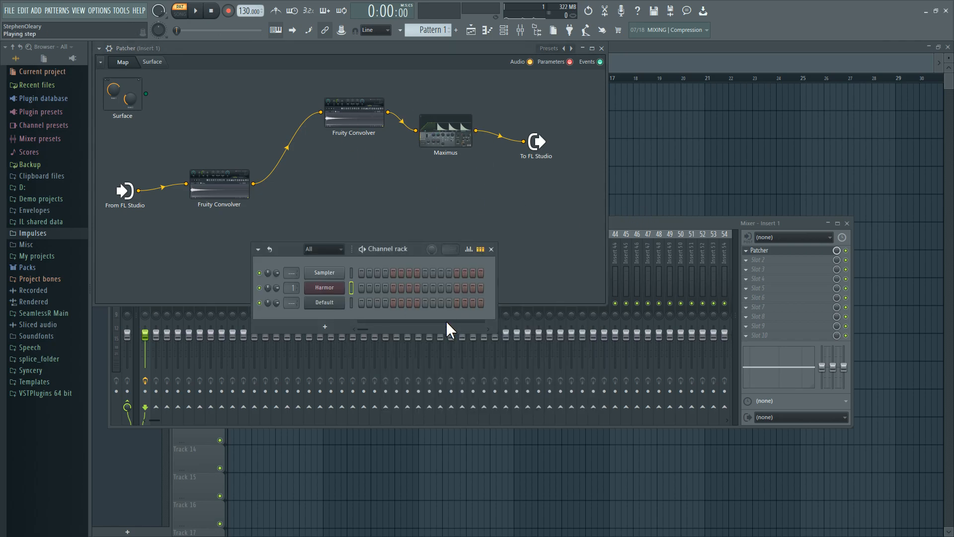
click(328, 286)
drag(407, 173, 430, 176)
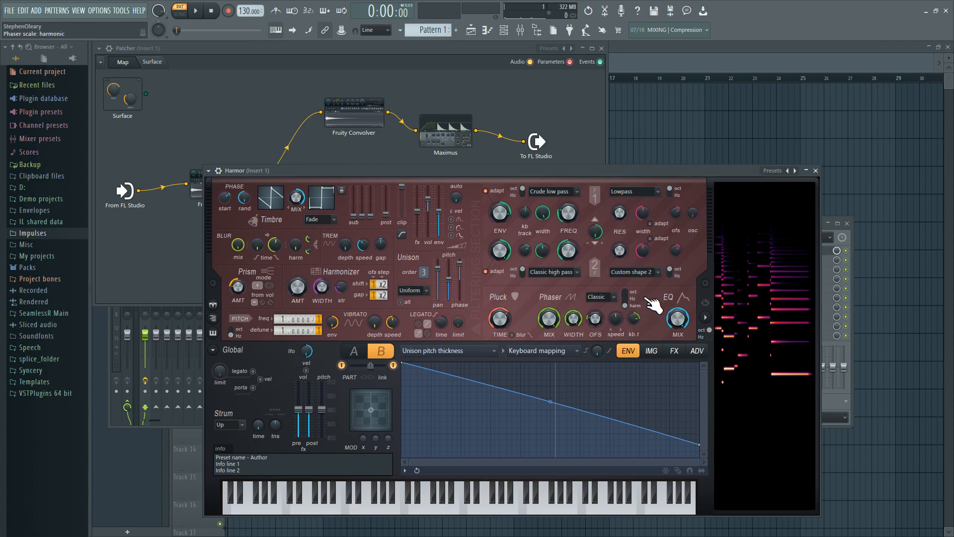
mouse_move(691, 168)
mouse_down()
mouse_move(687, 143)
mouse_move(685, 151)
mouse_up()
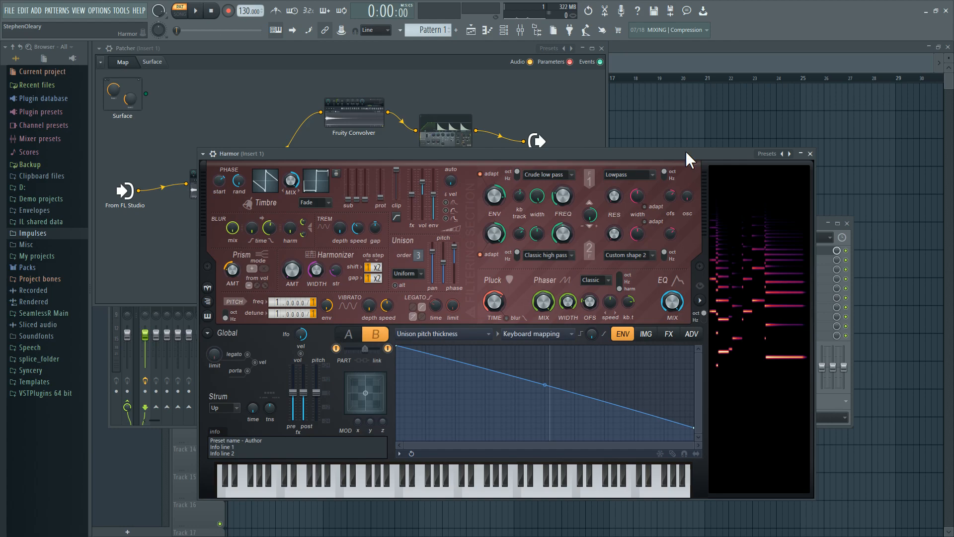
Bring up part B's phaser width articulation and view its keyboard mapping and envelope.
right_click(566, 307)
click(591, 331)
click(532, 334)
click(534, 368)
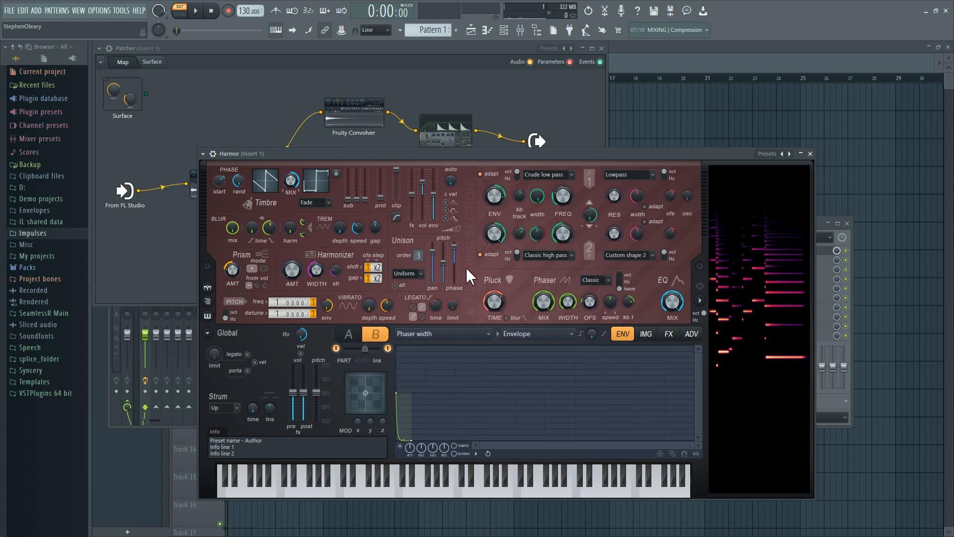
Show the Keyboard mapping of part B's Filter 1 frequency.
right_click(558, 195)
click(580, 218)
click(548, 336)
click(547, 364)
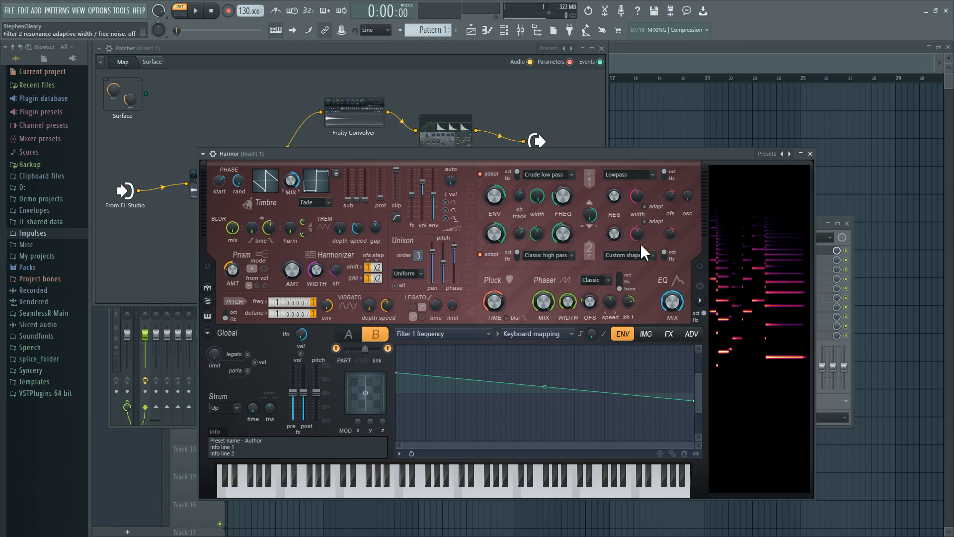
Bring up part B's pluck amount articulation and view its Keyboard mapping and Velocity mapping.
click(473, 174)
right_click(484, 295)
click(521, 315)
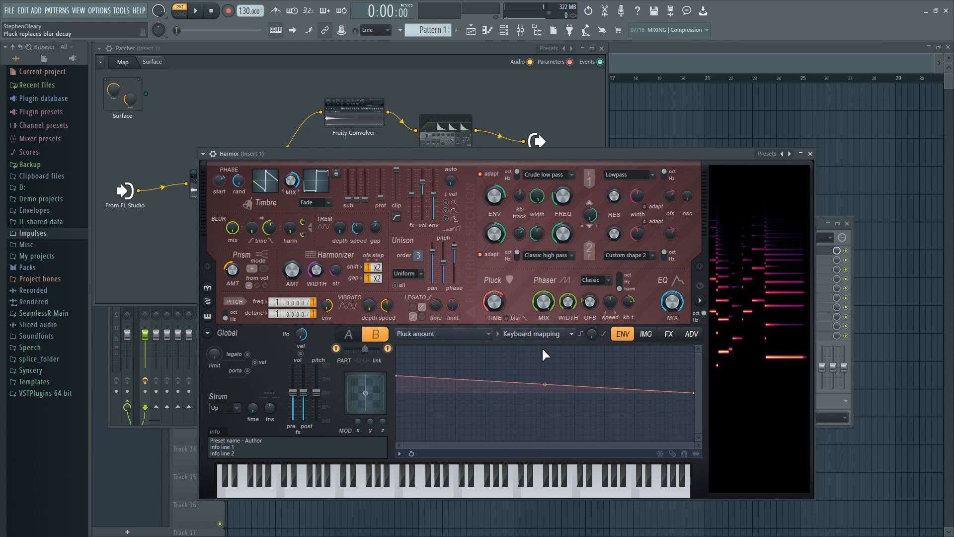
click(544, 334)
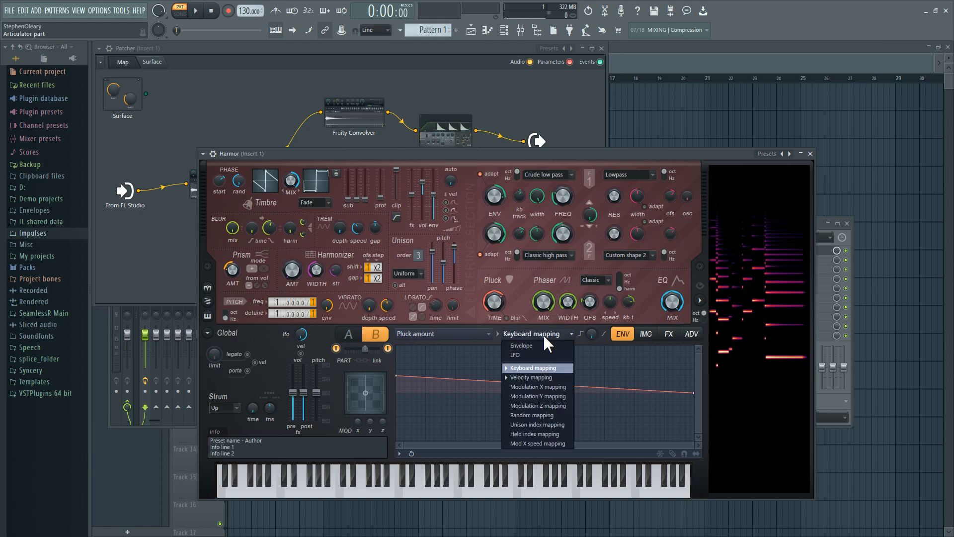
click(550, 377)
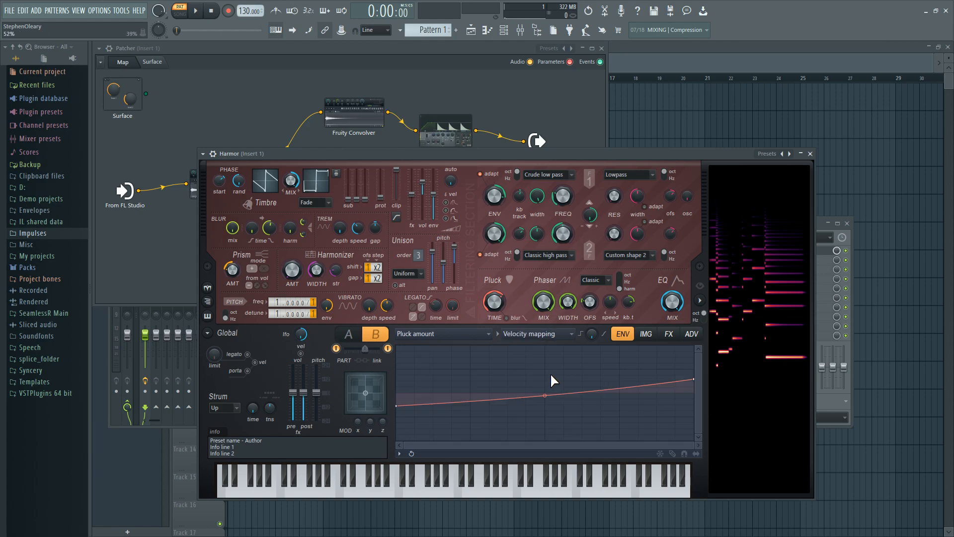
Play the E6 key repeatedly at increasing velocities to compare how the pluck responds.
click(476, 471)
click(477, 480)
click(476, 485)
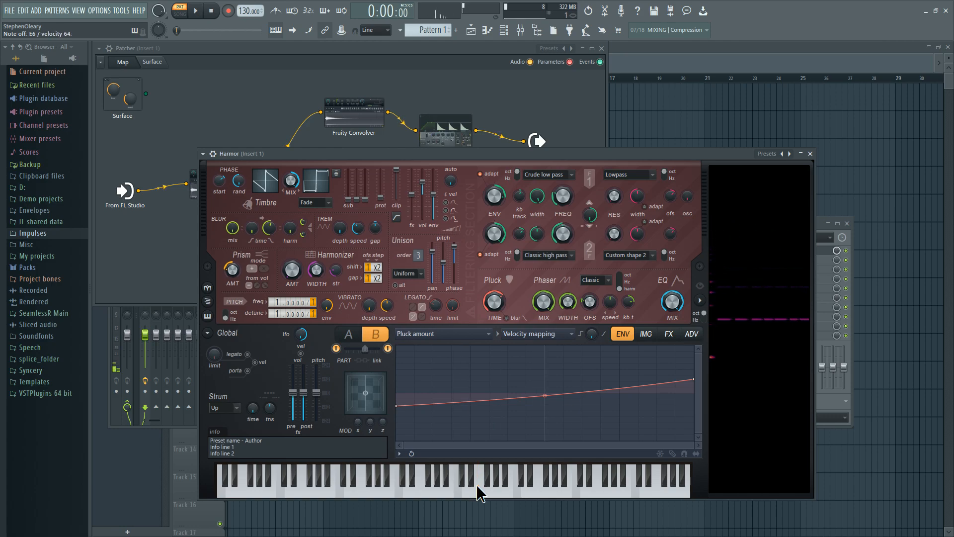
click(476, 489)
click(477, 492)
click(477, 493)
click(477, 495)
click(477, 494)
click(477, 495)
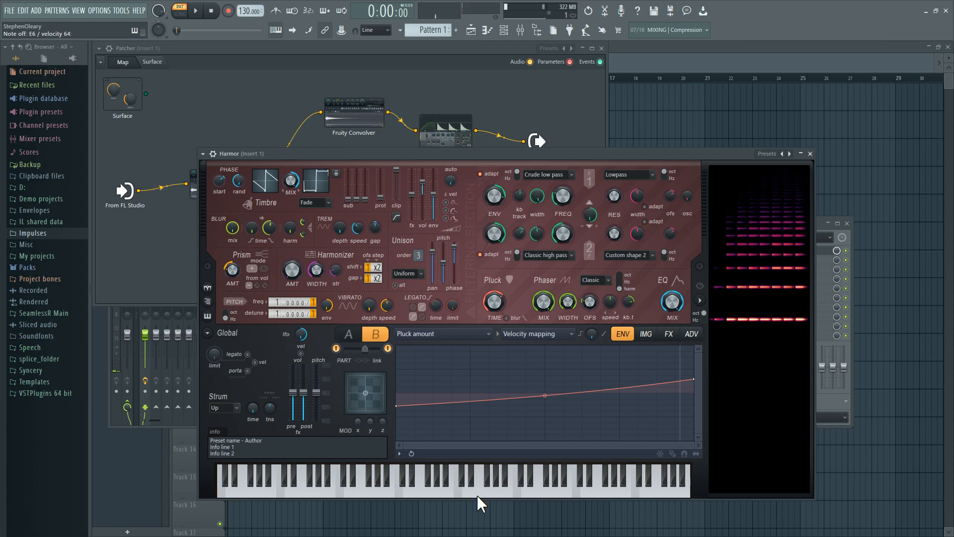
View part B's unit order in the advanced settings, and bring up its Blur local mask curve.
click(691, 333)
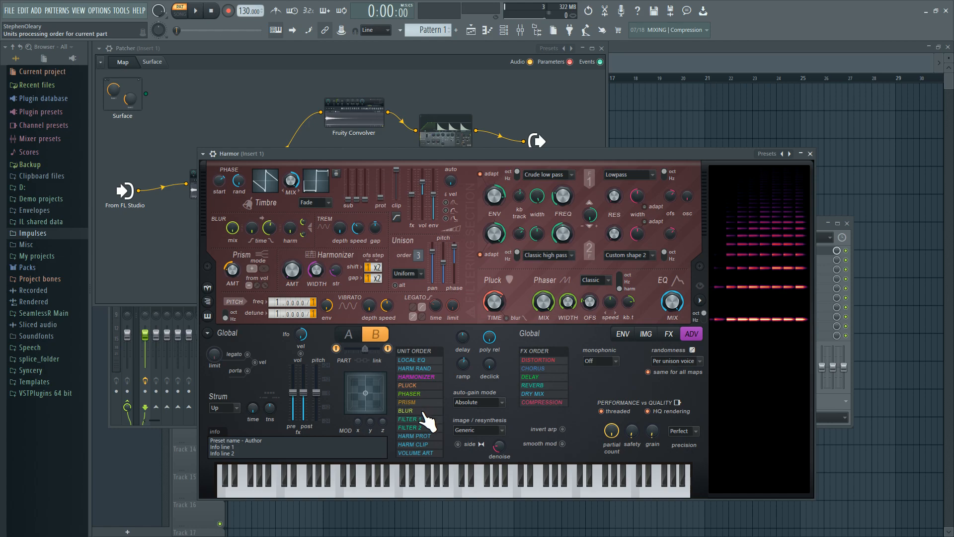
click(622, 334)
click(464, 331)
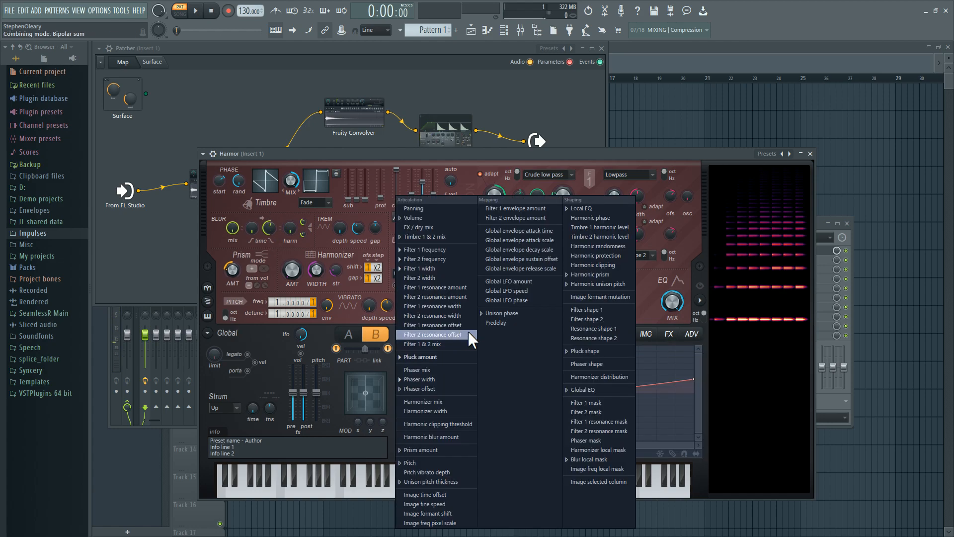
click(621, 461)
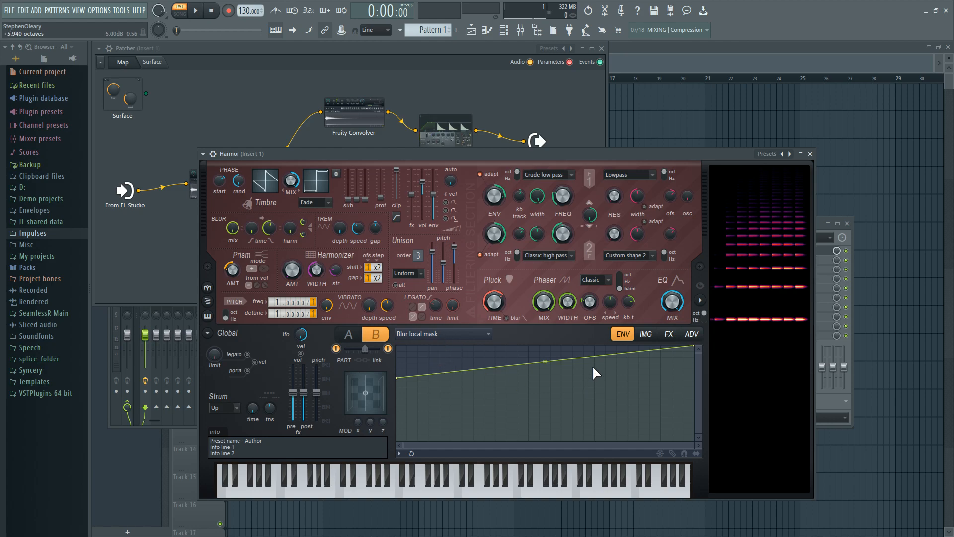
Add a point near the high end of part B's Blur local mask, lower the end point, and bend the last segment outward.
right_click(624, 346)
drag(692, 348, 688, 427)
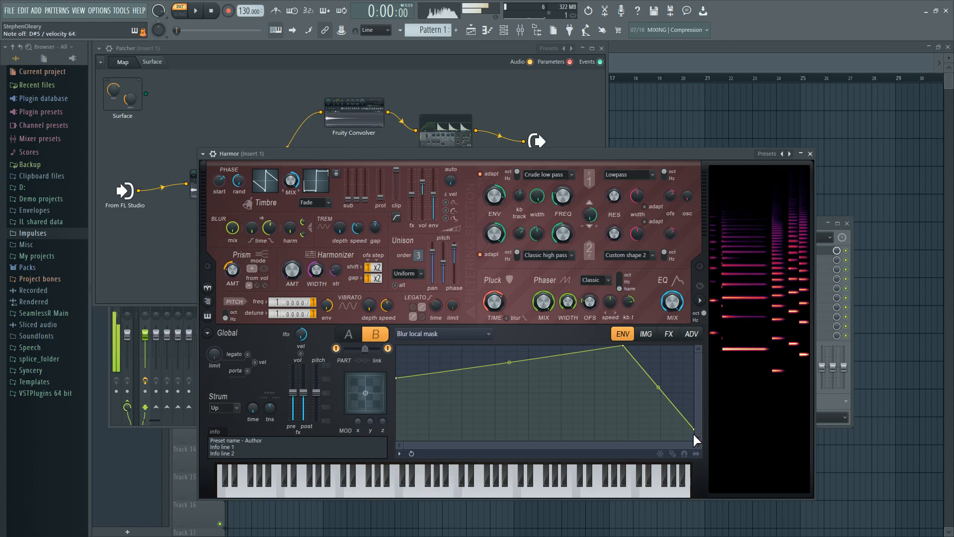
drag(663, 381, 663, 358)
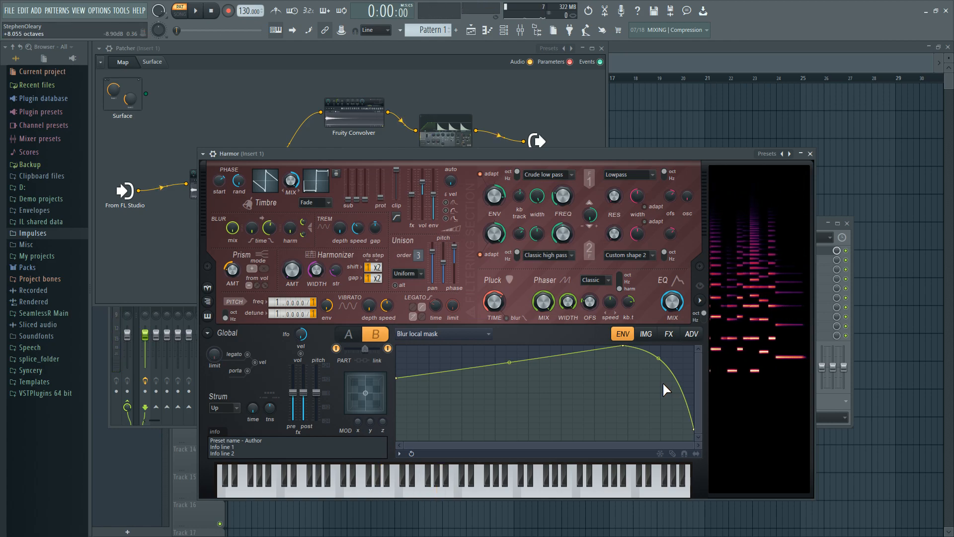
Shift the Harmor window, and show part A briefly before returning to part B.
drag(523, 156, 510, 155)
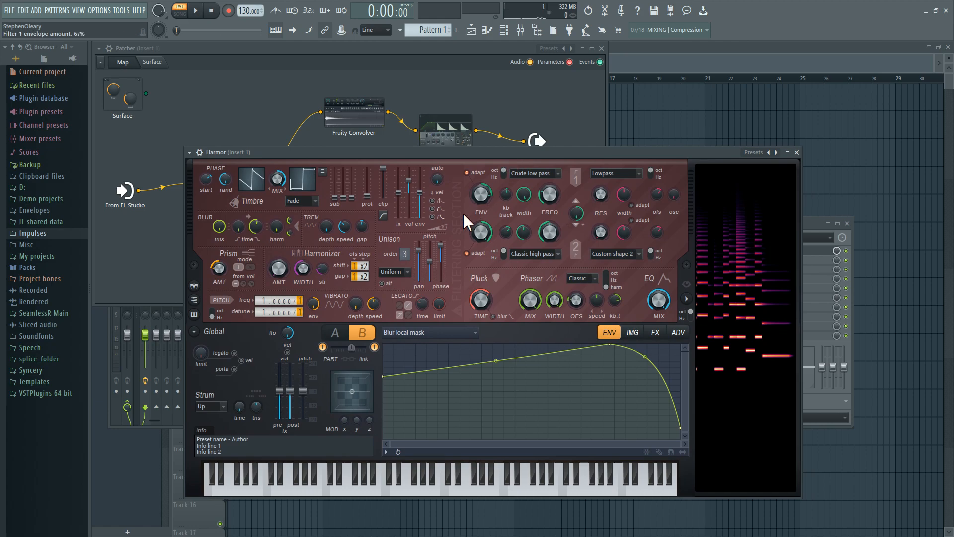
click(335, 332)
click(361, 334)
drag(454, 156, 483, 164)
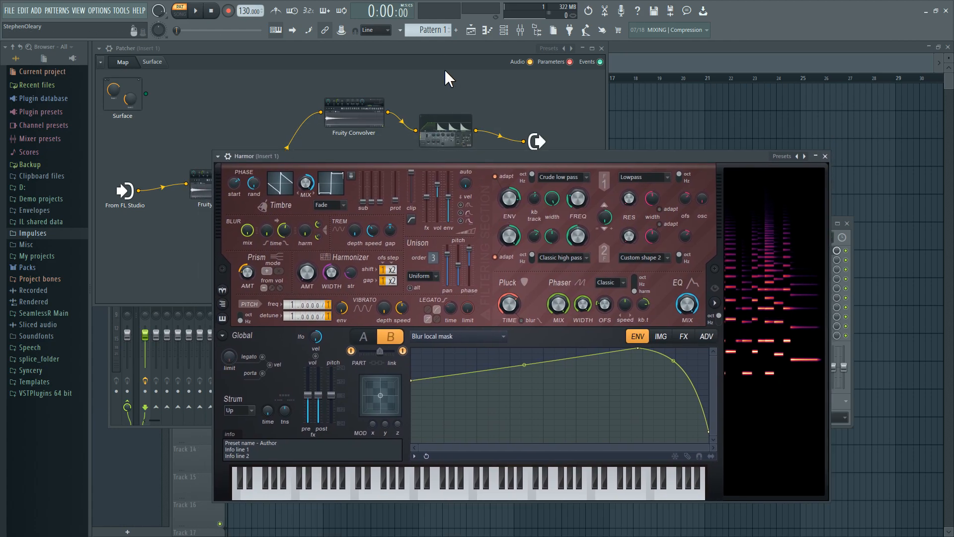
Rearrange the Patcher and Harmor windows and close the Playlist behind them.
drag(442, 50, 461, 59)
drag(634, 160, 592, 123)
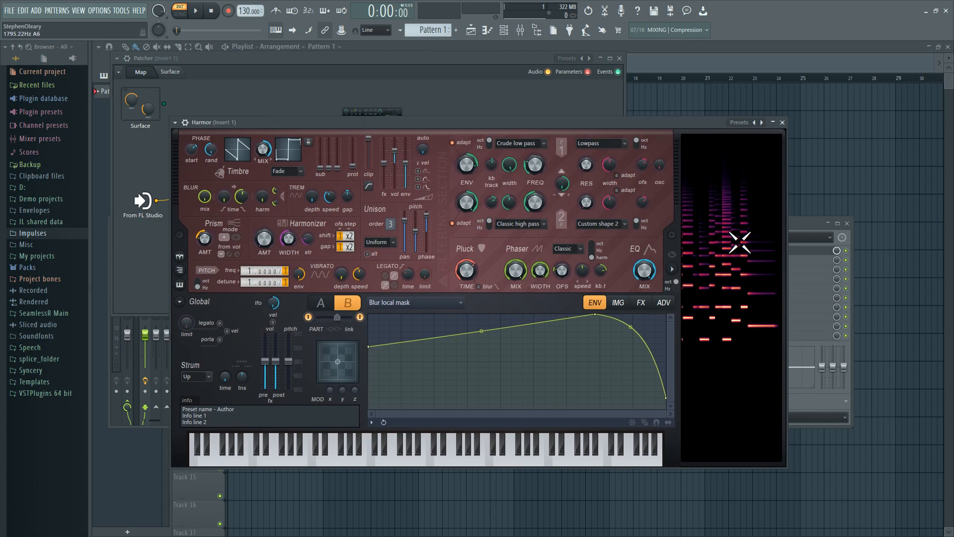
click(657, 61)
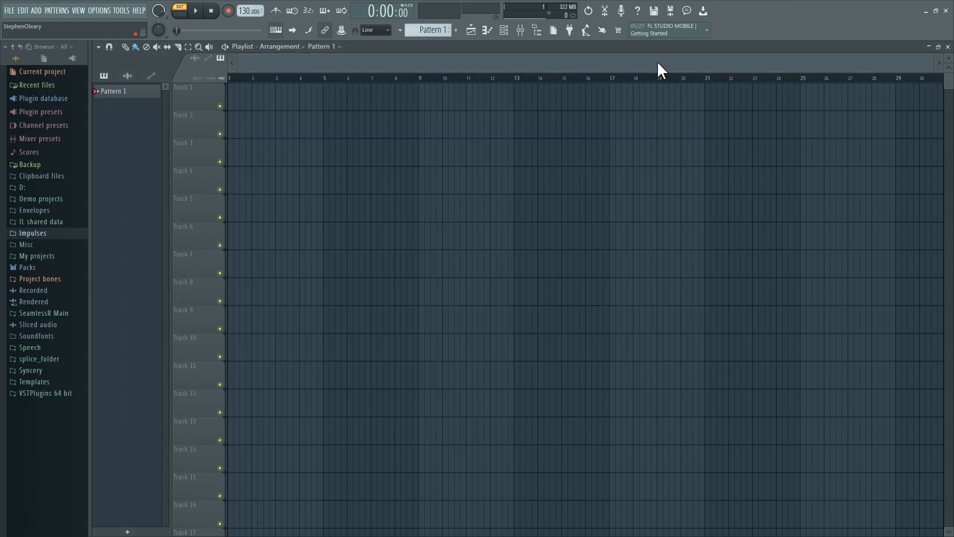
click(947, 47)
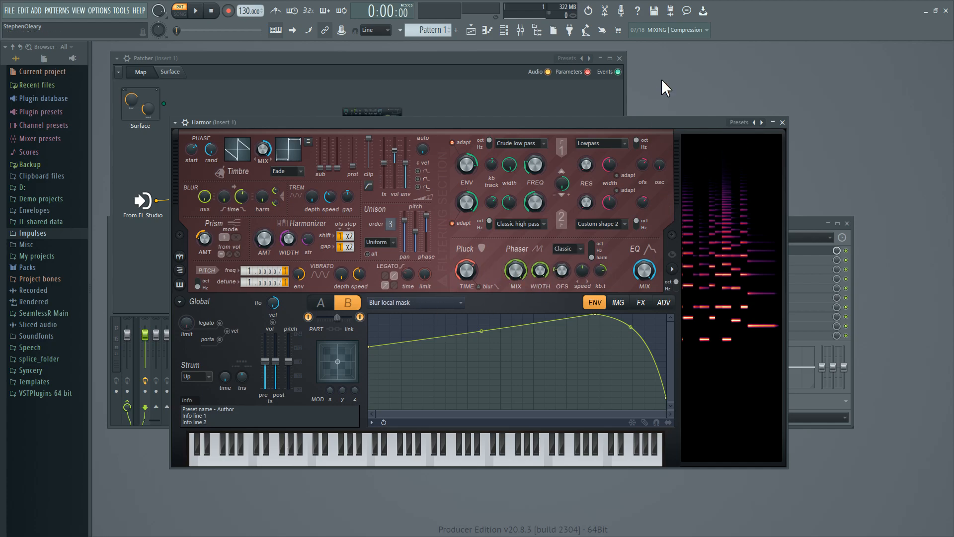
drag(648, 121, 653, 114)
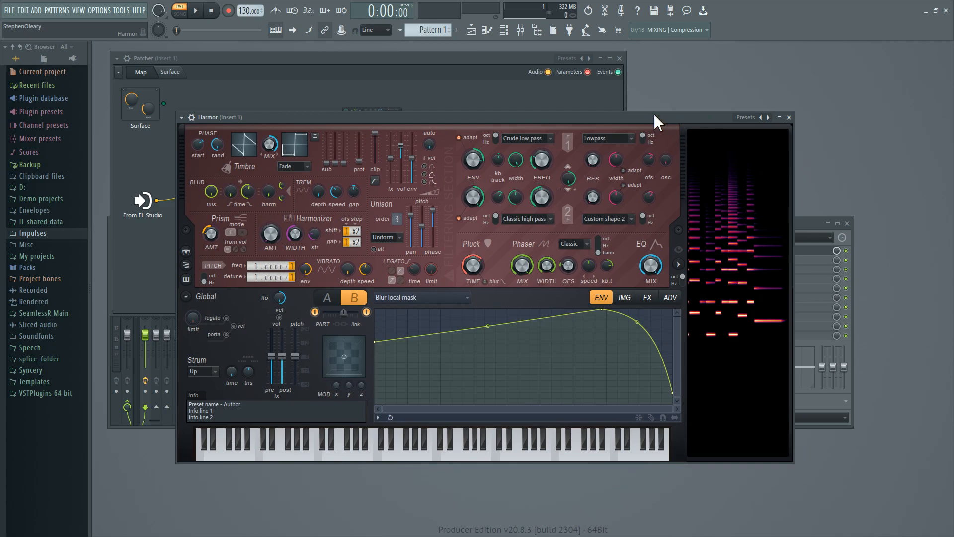